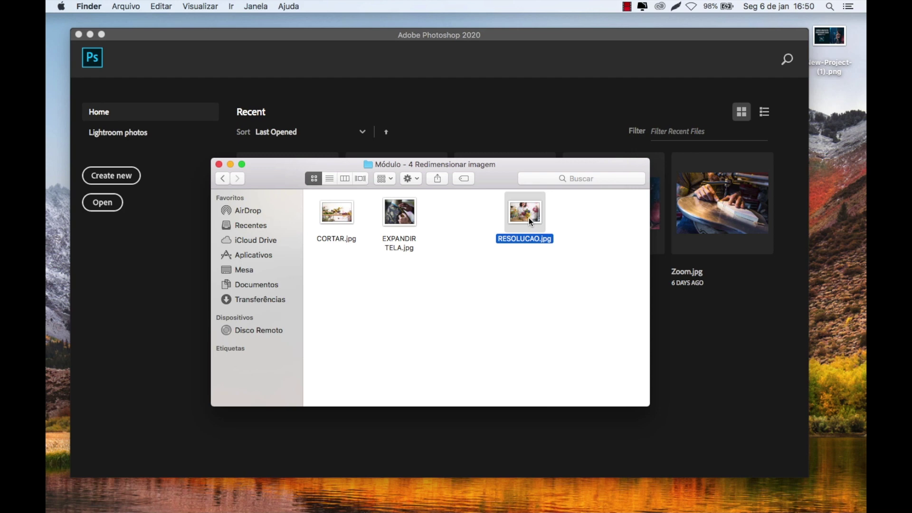
Open RESOLUCAO.jpg from the module folder, activate the Move tool and show the document's size information
{"action": "double_click", "coordinate": [525, 214]}
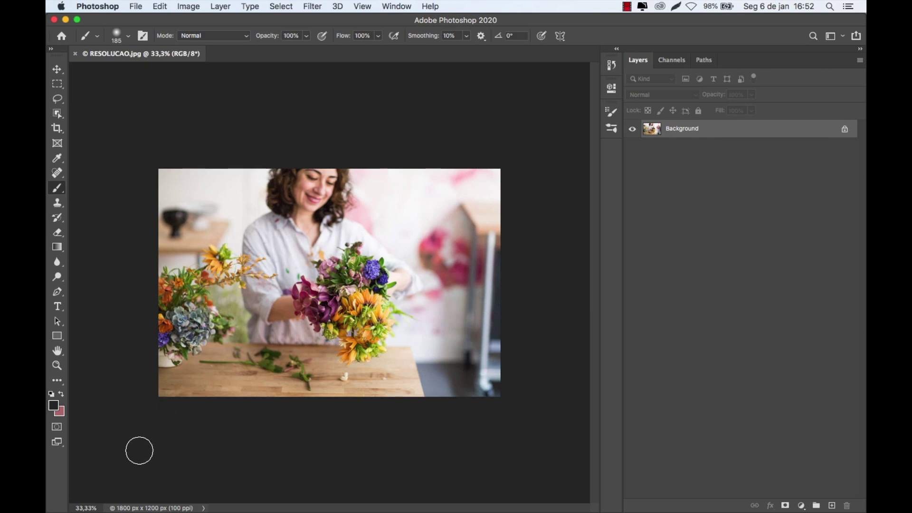
{"action": "left_click", "coordinate": [57, 69]}
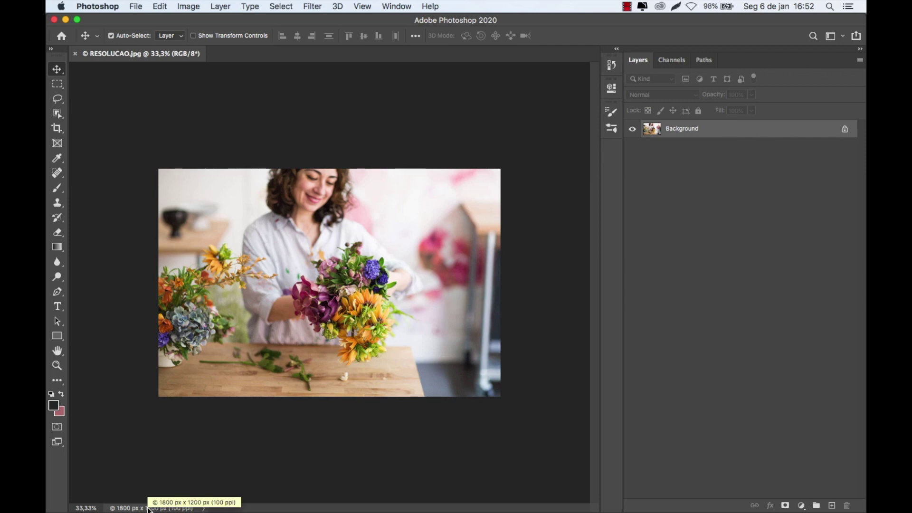
{"action": "left_click", "coordinate": [122, 508]}
Open the Image Size dialog for RESOLUCAO.jpg and zoom its preview out until the whole picture fits
{"action": "left_click", "coordinate": [189, 6]}
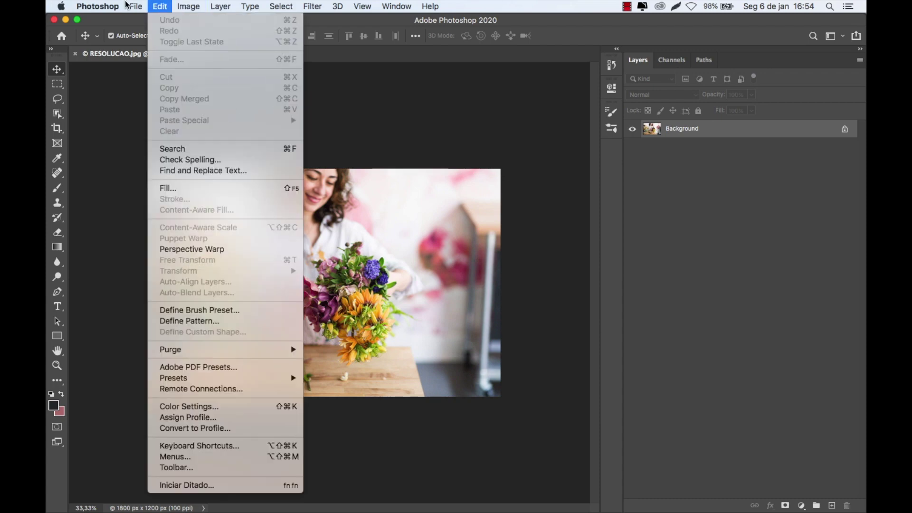
{"action": "mouse_move", "coordinate": [137, 4]}
{"action": "mouse_move", "coordinate": [191, 4]}
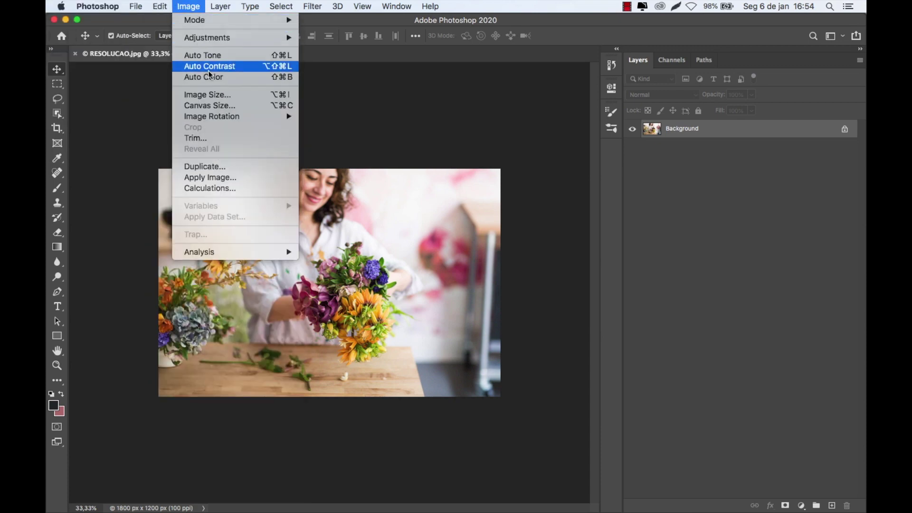
{"action": "left_click", "coordinate": [216, 99]}
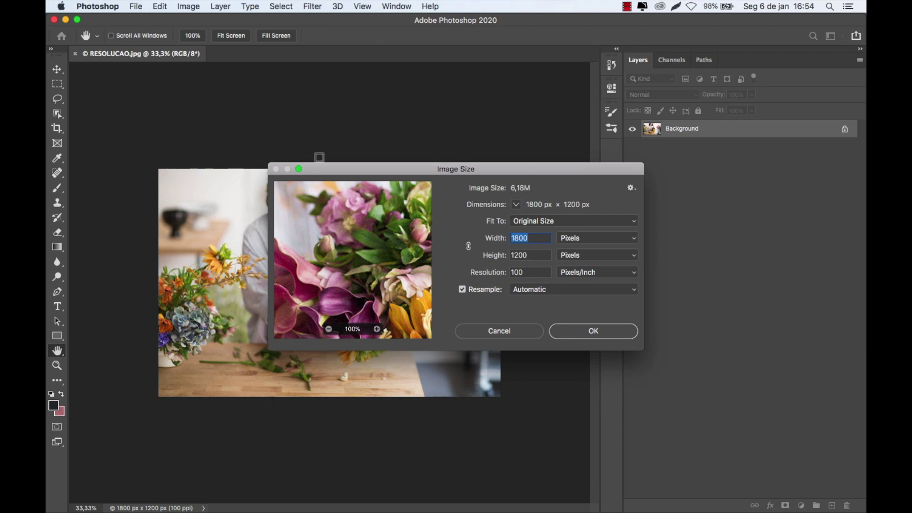
{"action": "left_click", "coordinate": [328, 329]}
{"action": "left_click", "coordinate": [328, 329]}
{"action": "left_click", "coordinate": [329, 330]}
{"action": "left_click", "coordinate": [329, 329]}
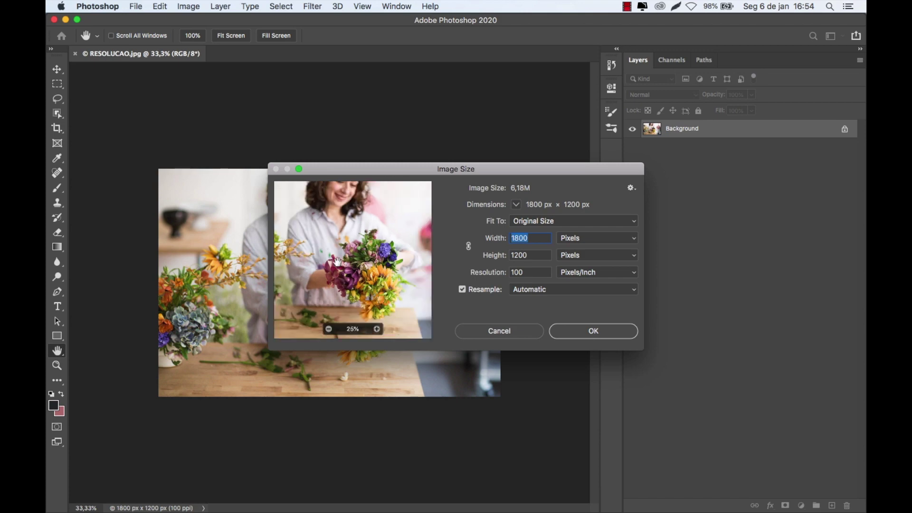
{"action": "left_click", "coordinate": [329, 330]}
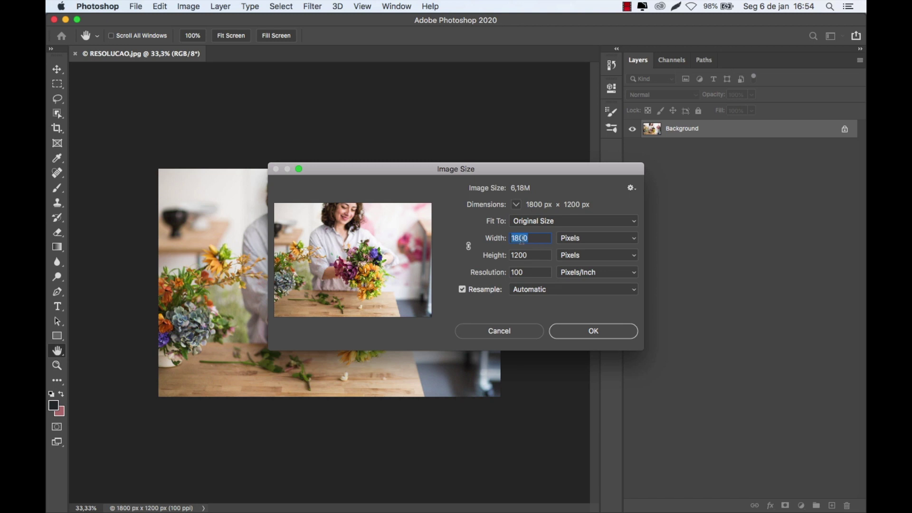
Enlarge the Image Size dialog with its preview and reposition it higher over the canvas
{"action": "mouse_move", "coordinate": [370, 239]}
{"action": "left_click_drag", "start_coordinate": [646, 352], "coordinate": [786, 418]}
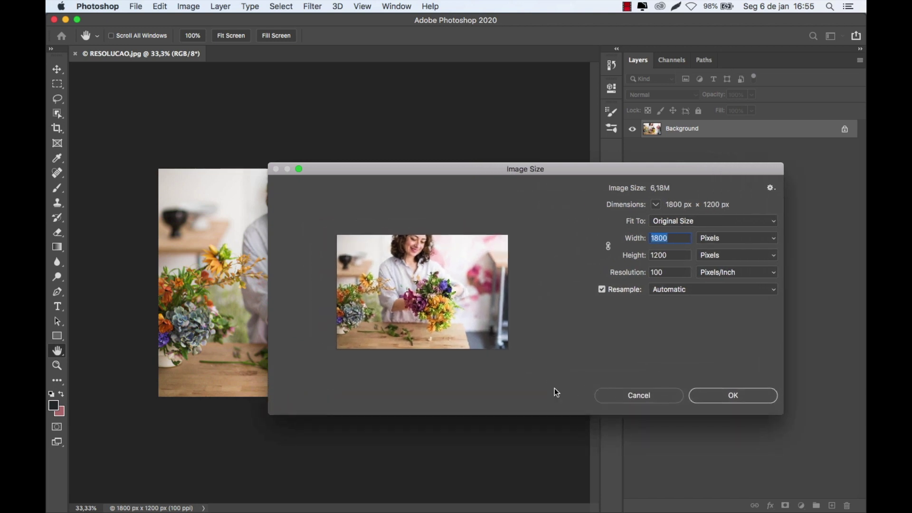
{"action": "left_click_drag", "start_coordinate": [175, 442], "coordinate": [110, 466]}
{"action": "left_click", "coordinate": [368, 444]}
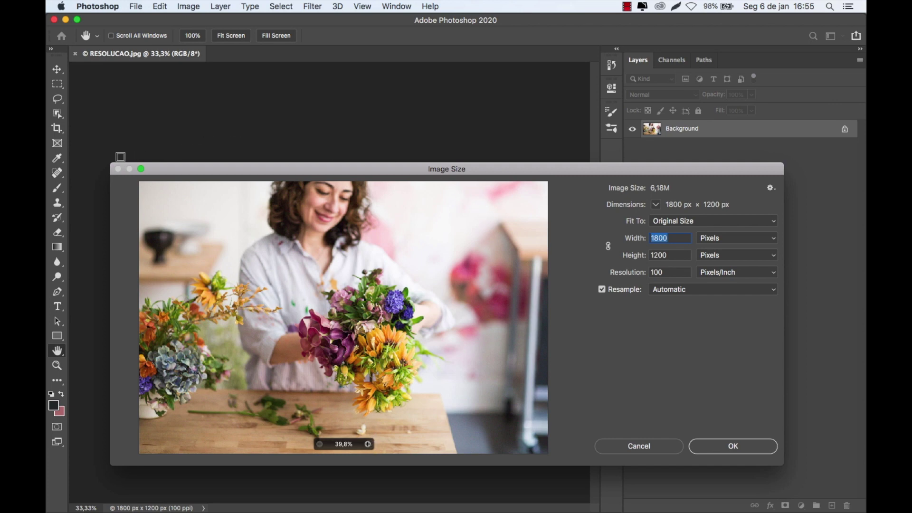
{"action": "left_click_drag", "start_coordinate": [437, 172], "coordinate": [417, 118]}
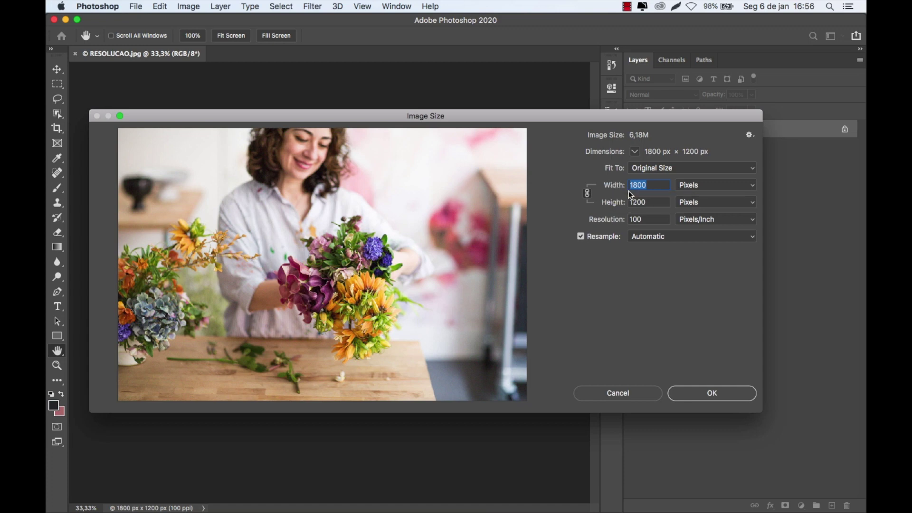
Set the image width to 1080 pixels with proportions linked, and unlink the width from the height
{"action": "type", "text": "1080"}
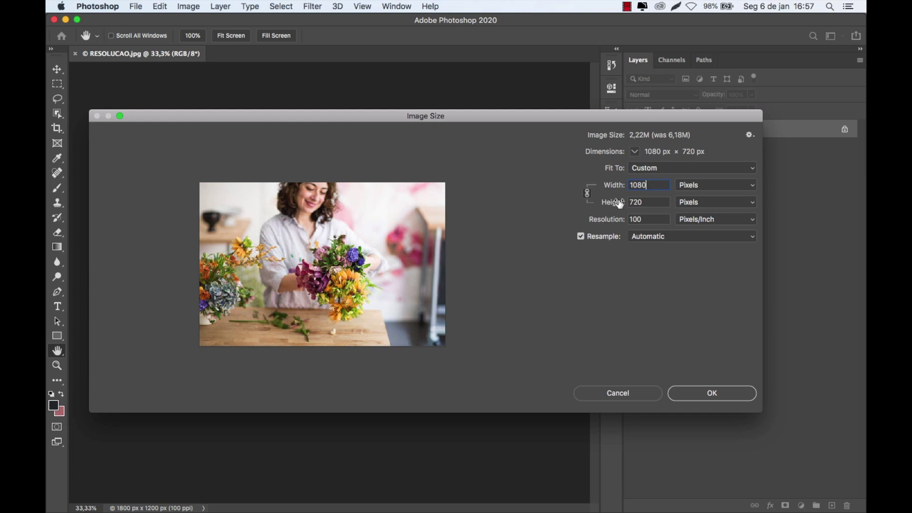
{"action": "left_click", "coordinate": [587, 193]}
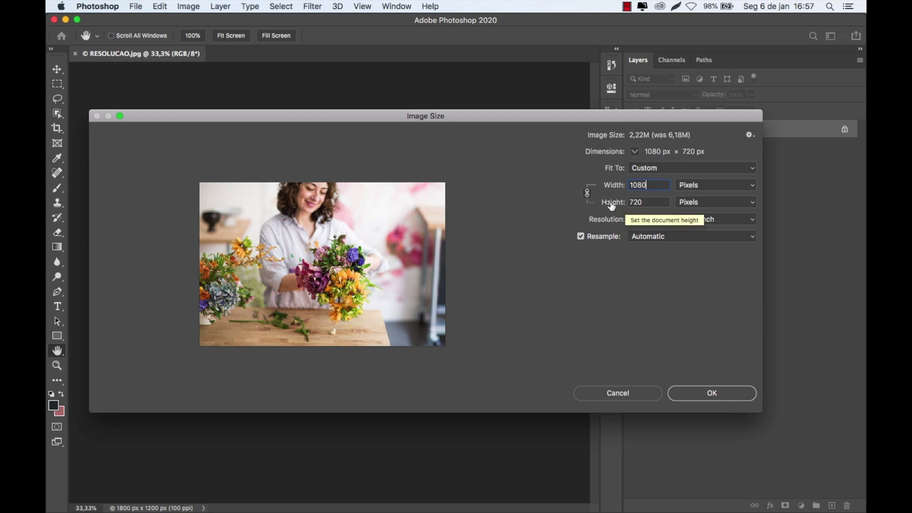
{"action": "left_click", "coordinate": [588, 193]}
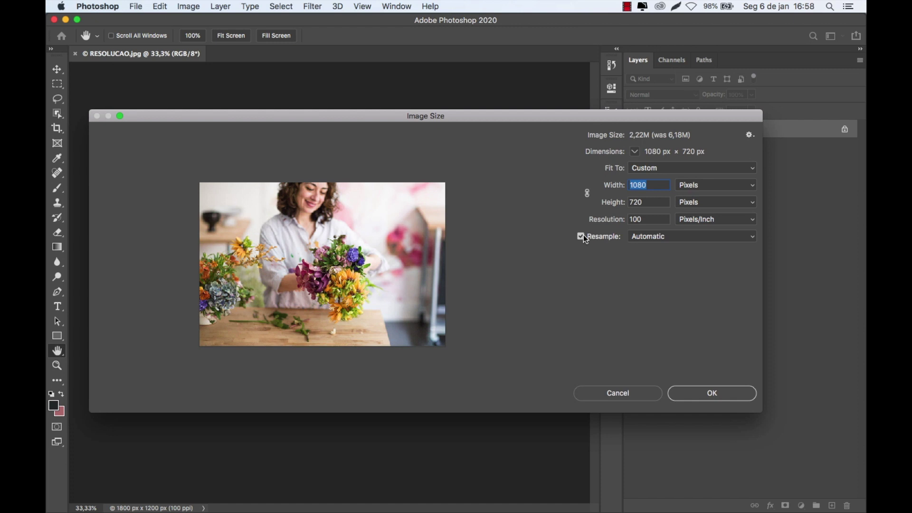
Set the unlinked height to 1080 pixels, apply the resize and fit the image to the window
{"action": "left_click", "coordinate": [709, 191]}
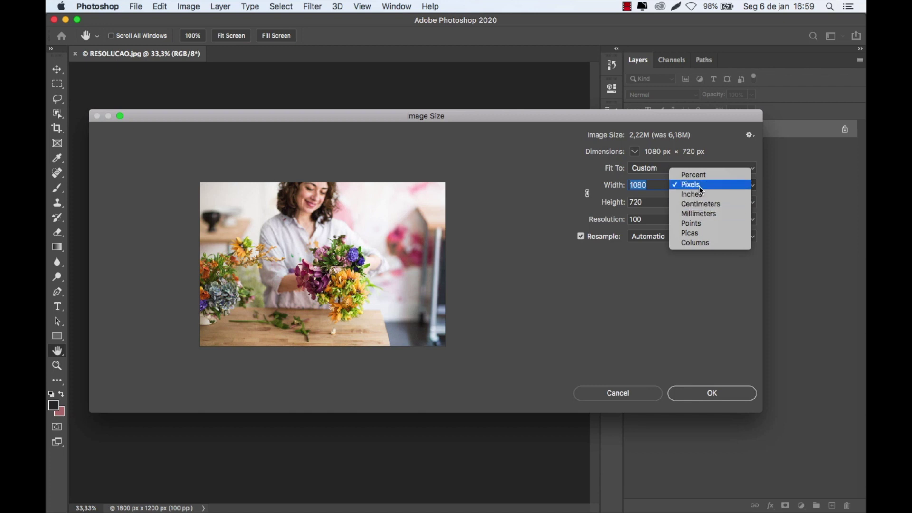
{"action": "left_click", "coordinate": [701, 187]}
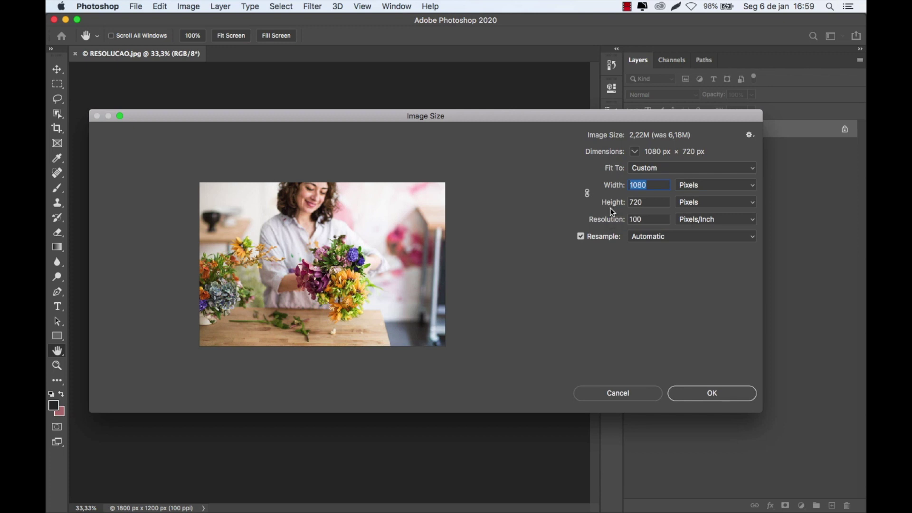
{"action": "left_click", "coordinate": [635, 218]}
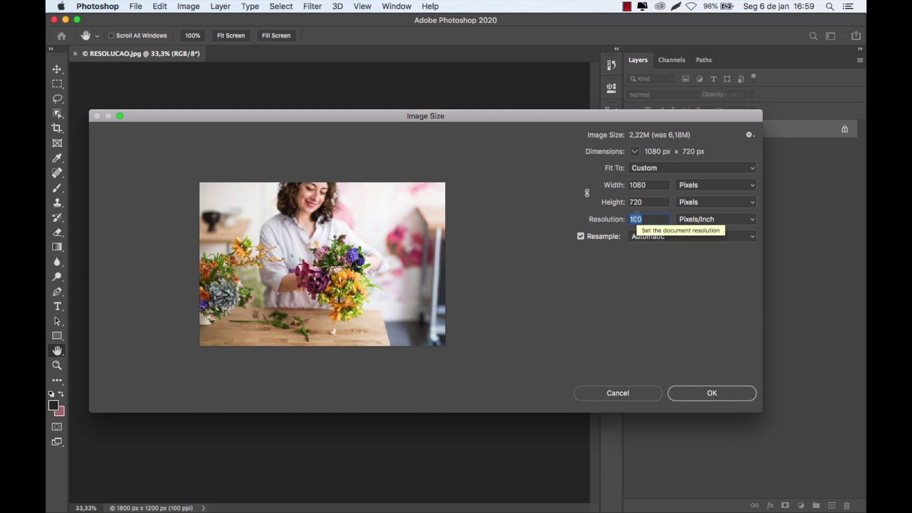
{"action": "left_click", "coordinate": [658, 219]}
{"action": "left_click", "coordinate": [653, 203]}
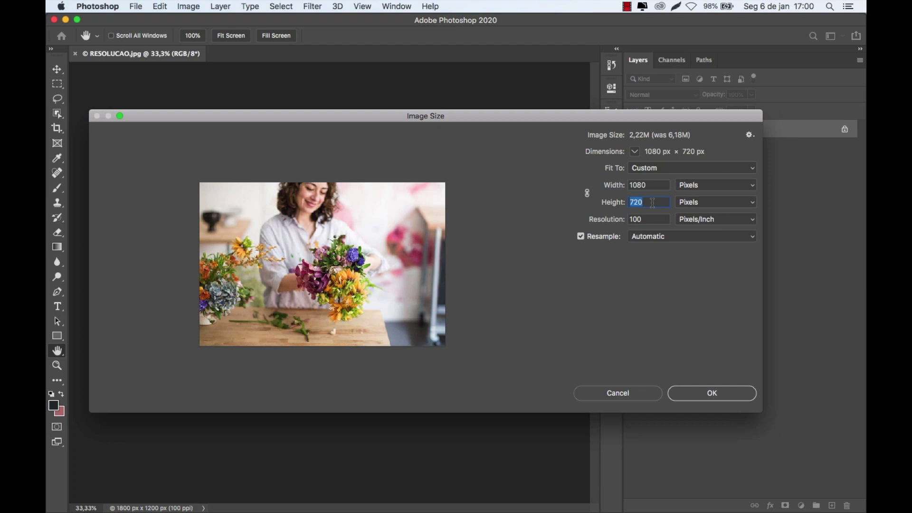
{"action": "left_click", "coordinate": [654, 184]}
{"action": "left_click", "coordinate": [649, 202]}
{"action": "type", "text": "1080"}
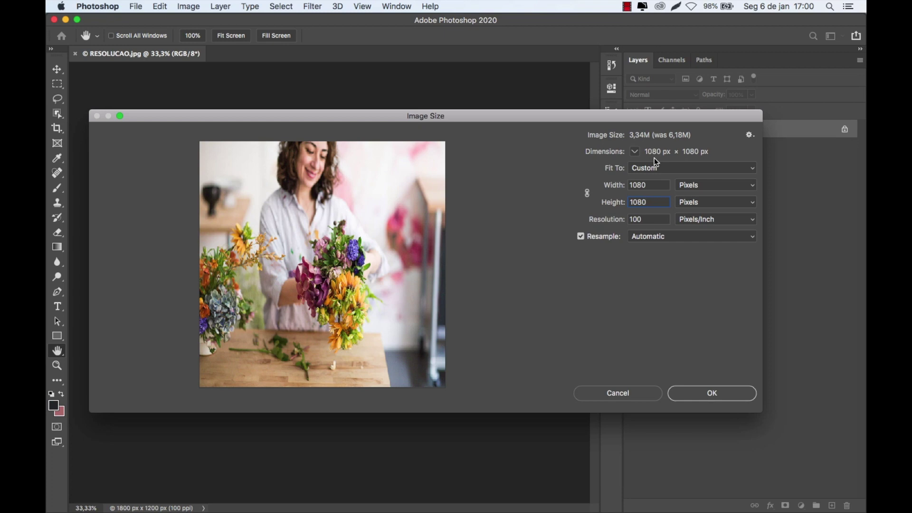
{"action": "left_click", "coordinate": [706, 393]}
{"action": "key", "text": "v"}
{"action": "key", "text": "super+0"}
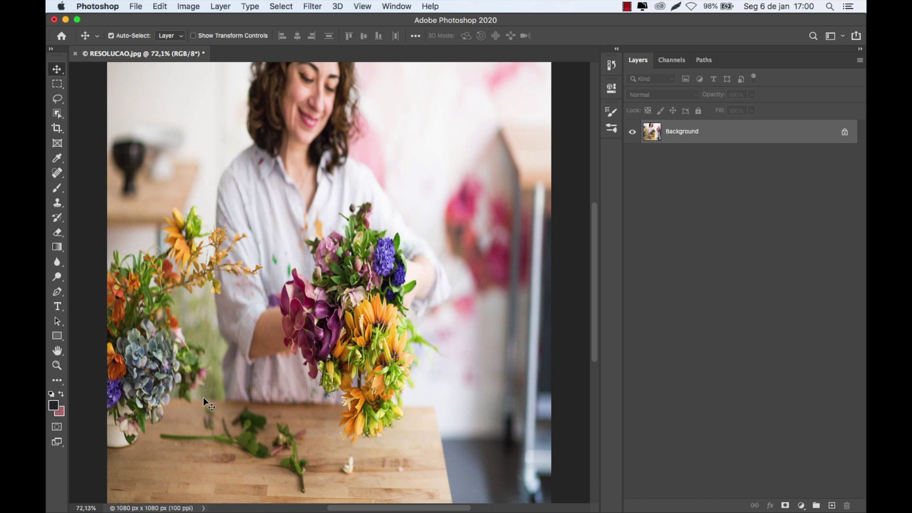
Check the resized document's width, height, channels and resolution in its document information
{"action": "left_click", "coordinate": [180, 508]}
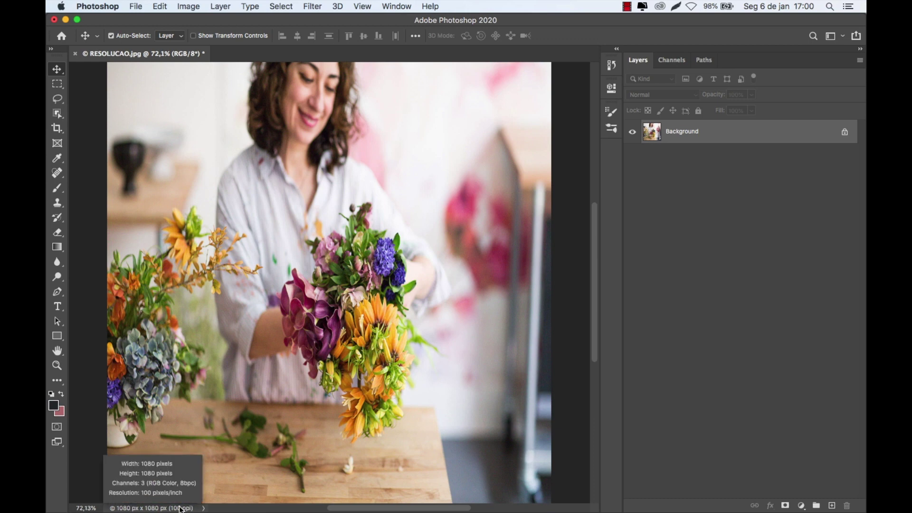
{"action": "left_click", "coordinate": [150, 473]}
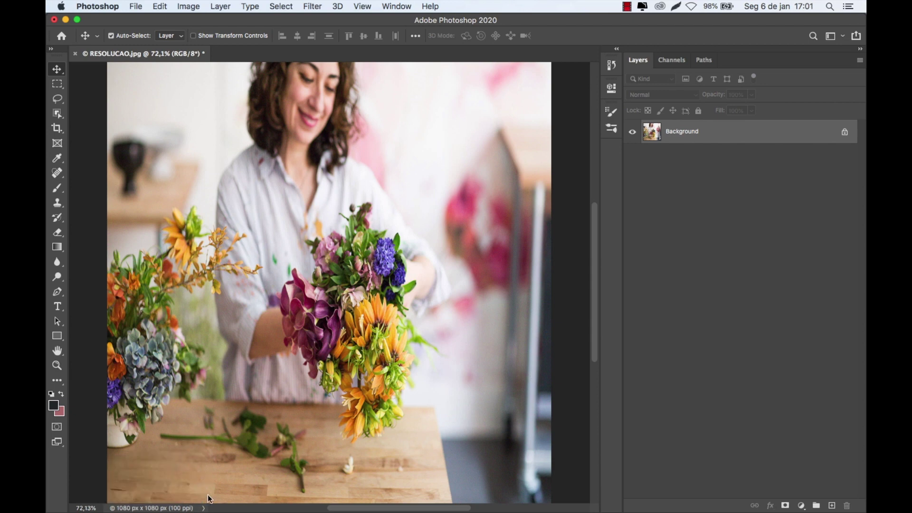
{"action": "mouse_move", "coordinate": [174, 506]}
Open CORTAR.jpg from the Finder folder as a separate Photoshop document, using its embedded profile, and fit it to the window
{"action": "left_click", "coordinate": [129, 489]}
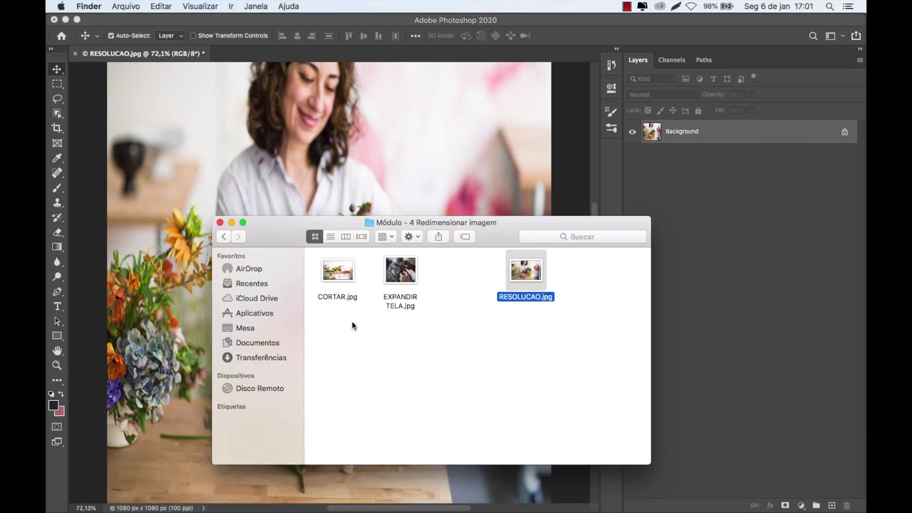
{"action": "left_click", "coordinate": [339, 275]}
{"action": "left_click_drag", "start_coordinate": [338, 274], "coordinate": [244, 55]}
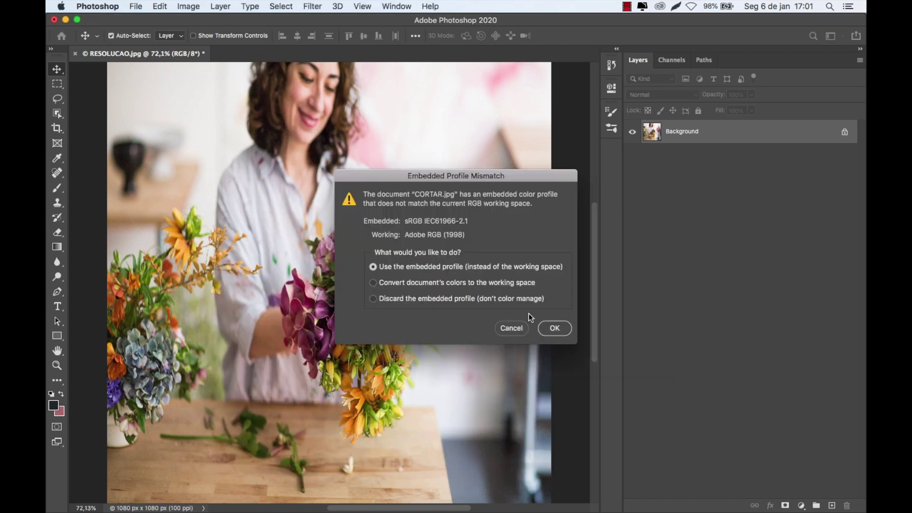
{"action": "left_click", "coordinate": [553, 328]}
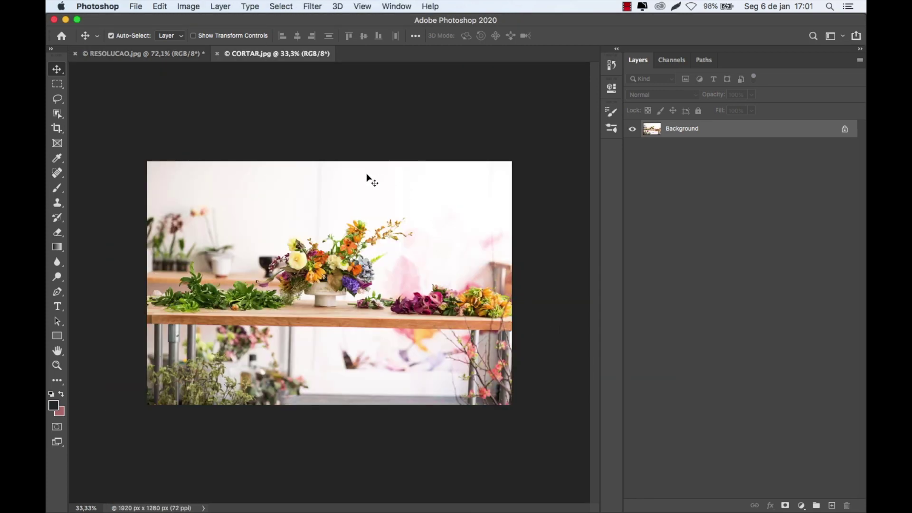
{"action": "key", "text": "super+0"}
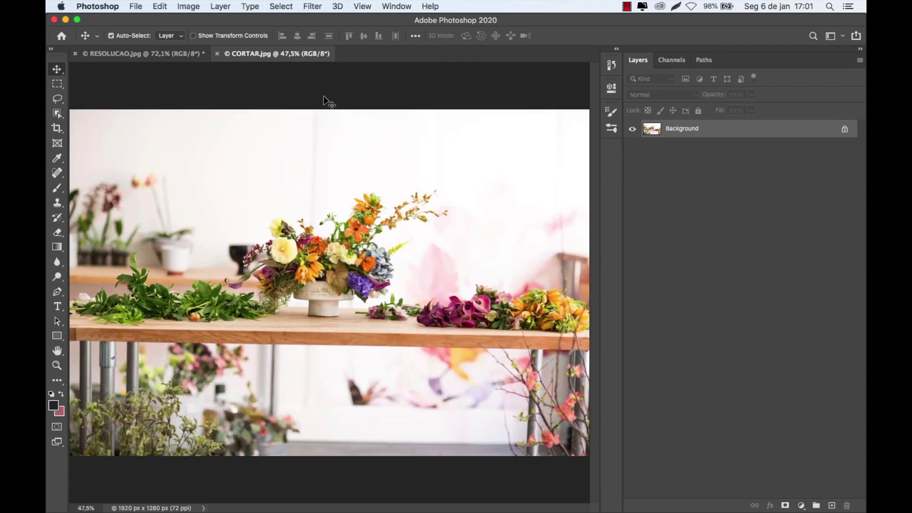
Open the Image Size dialog for CORTAR.jpg and zoom its preview out to 66.7%
{"action": "left_click", "coordinate": [195, 6]}
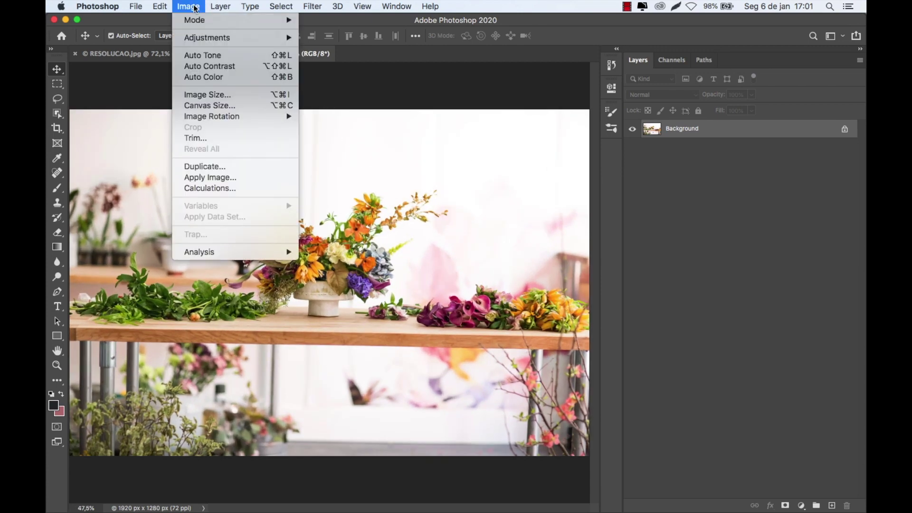
{"action": "mouse_move", "coordinate": [203, 23]}
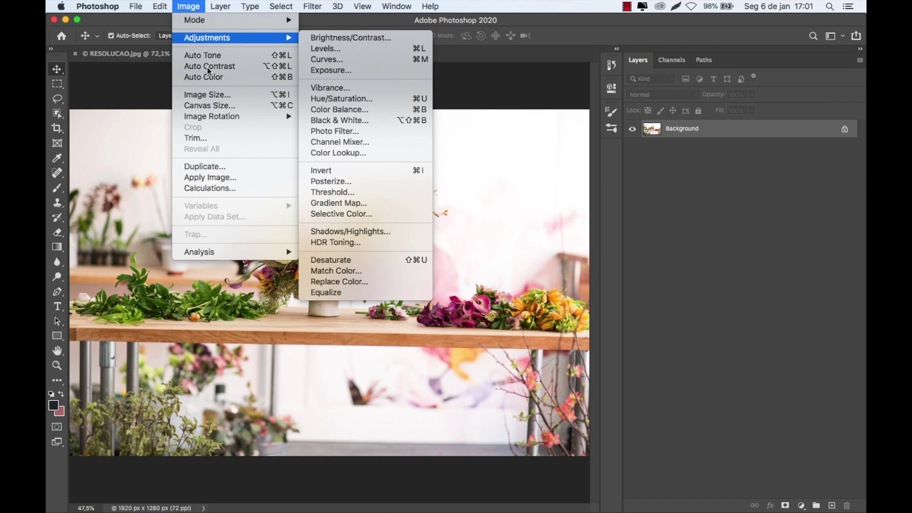
{"action": "left_click", "coordinate": [211, 96]}
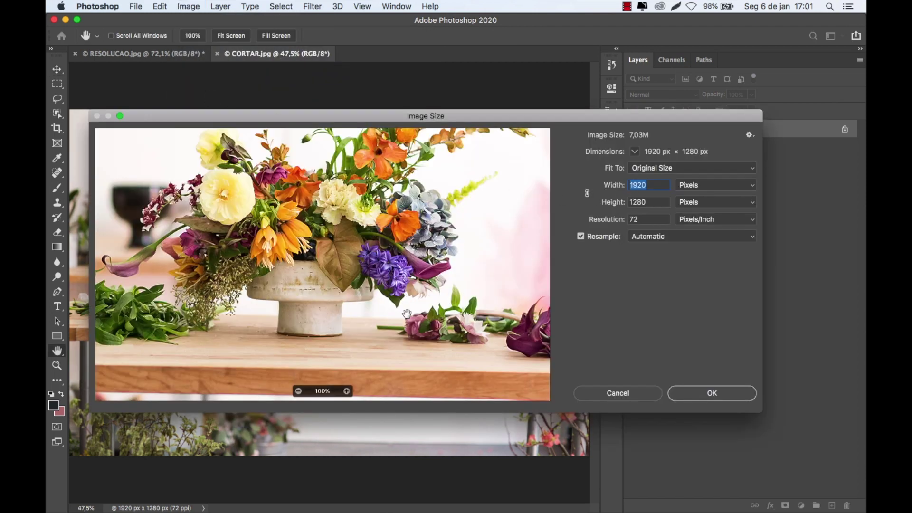
{"action": "left_click", "coordinate": [298, 392]}
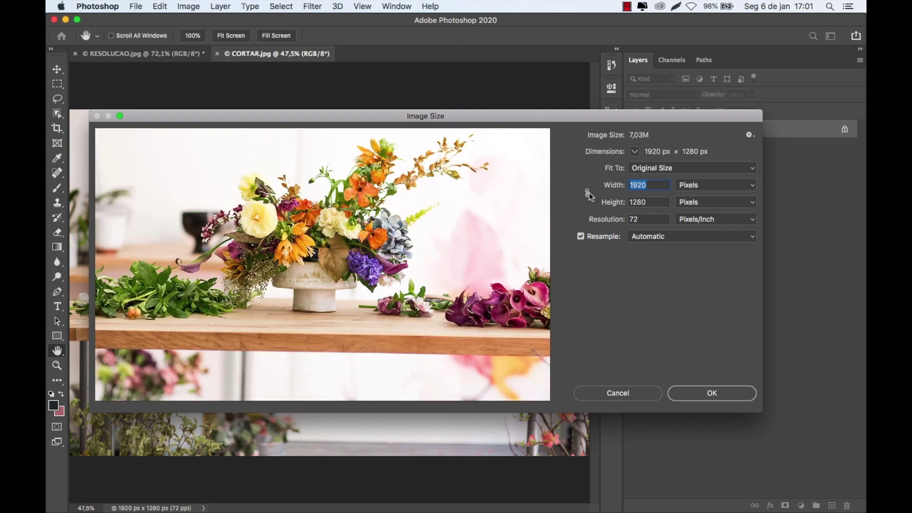
Resize CORTAR.jpg to 1080 pixels wide and 1080 pixels high with proportions unlinked, and inspect the result
{"action": "type", "text": "1080"}
{"action": "key", "text": "Tab"}
{"action": "type", "text": "1080"}
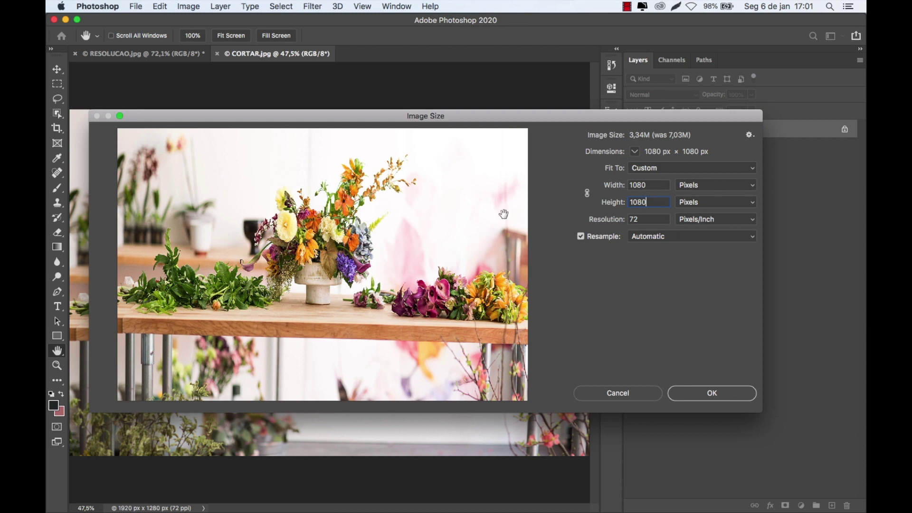
{"action": "left_click", "coordinate": [665, 168]}
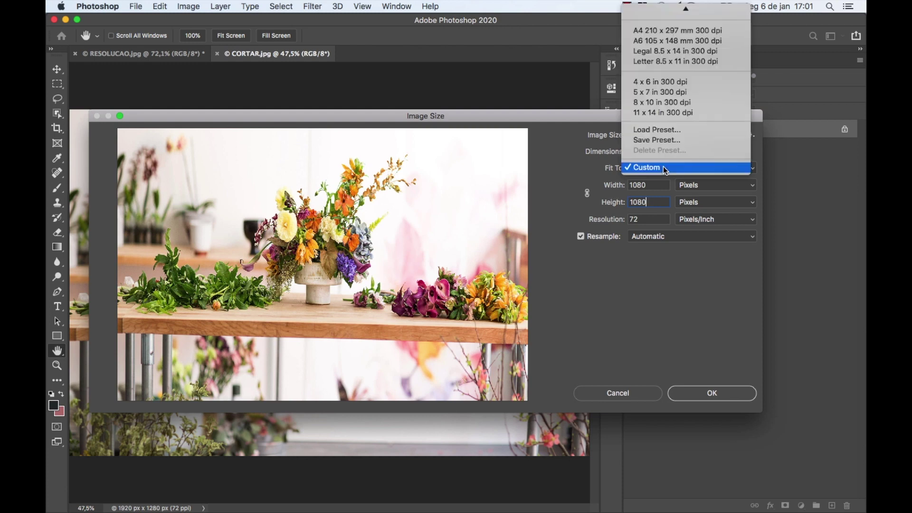
{"action": "left_click", "coordinate": [665, 169]}
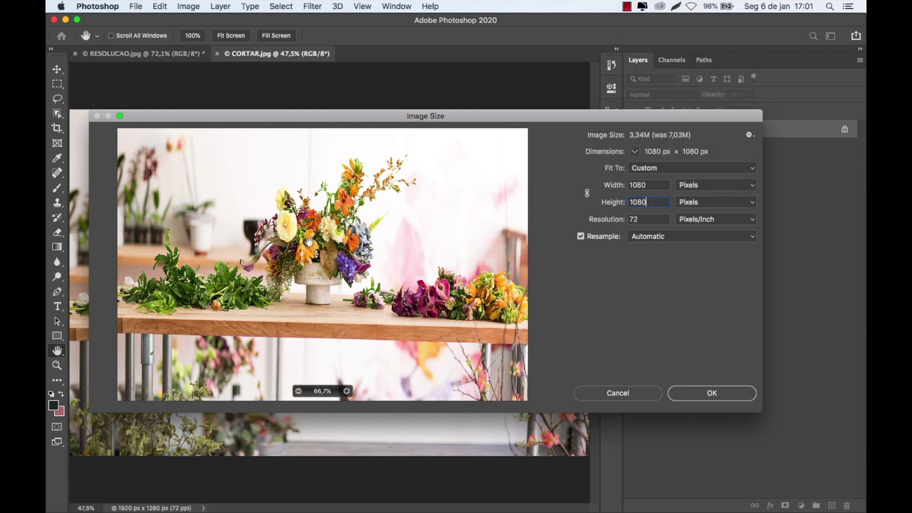
{"action": "left_click", "coordinate": [689, 395]}
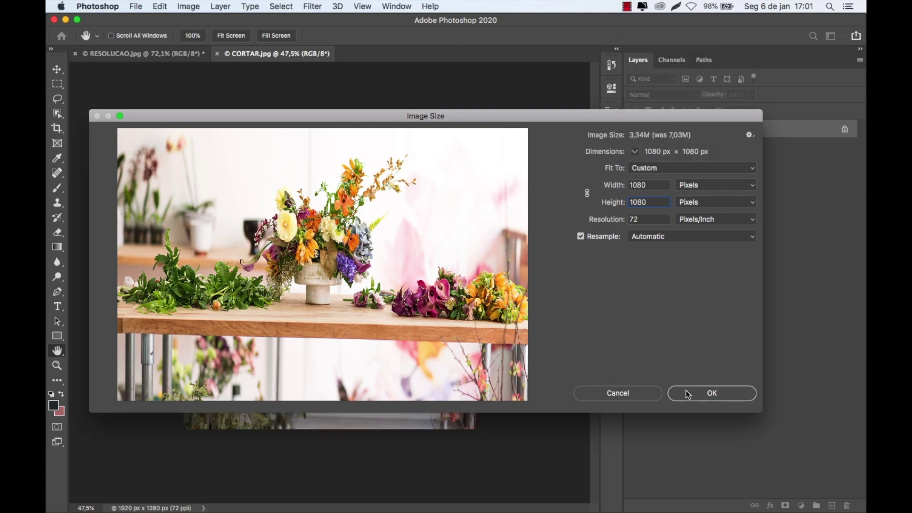
{"action": "key", "text": "super+0"}
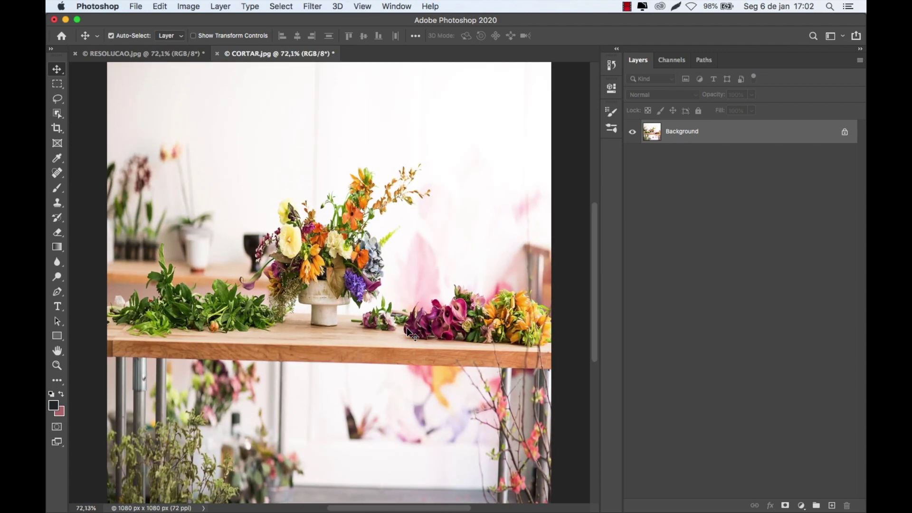
{"action": "scroll", "coordinate": [409, 332], "scroll_direction": "up", "scroll_amount": 3}
{"action": "scroll", "coordinate": [305, 276], "scroll_direction": "down", "scroll_amount": 3}
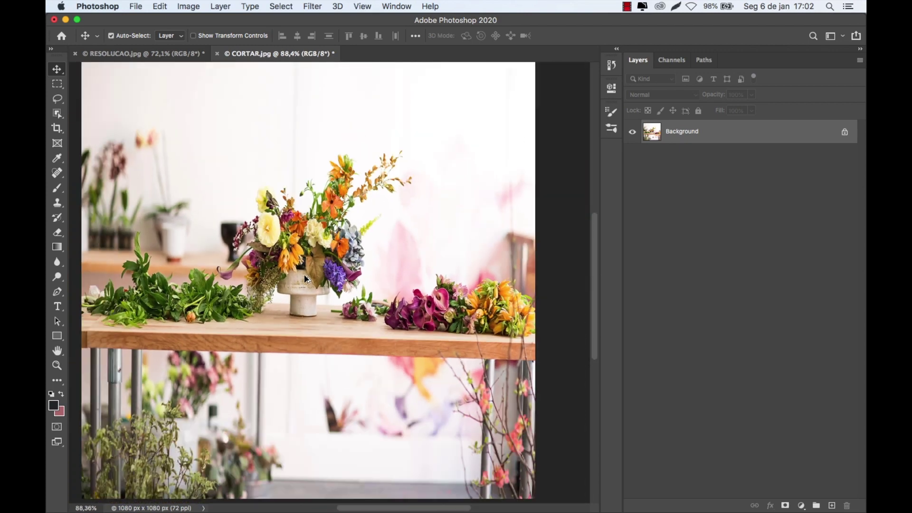
Inspect the resized CORTAR.jpg at different zoom levels and check its pixel dimensions and resolution in the document information
{"action": "scroll", "coordinate": [305, 279], "scroll_direction": "down", "scroll_amount": 2}
{"action": "scroll", "coordinate": [305, 279], "scroll_direction": "up", "scroll_amount": 4}
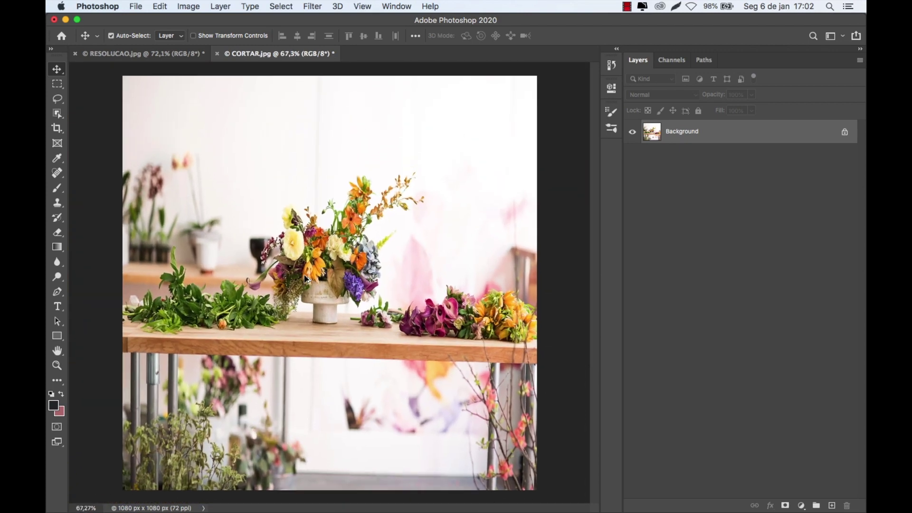
{"action": "scroll", "coordinate": [305, 278], "scroll_direction": "up", "scroll_amount": 2}
{"action": "scroll", "coordinate": [305, 279], "scroll_direction": "down", "scroll_amount": 6}
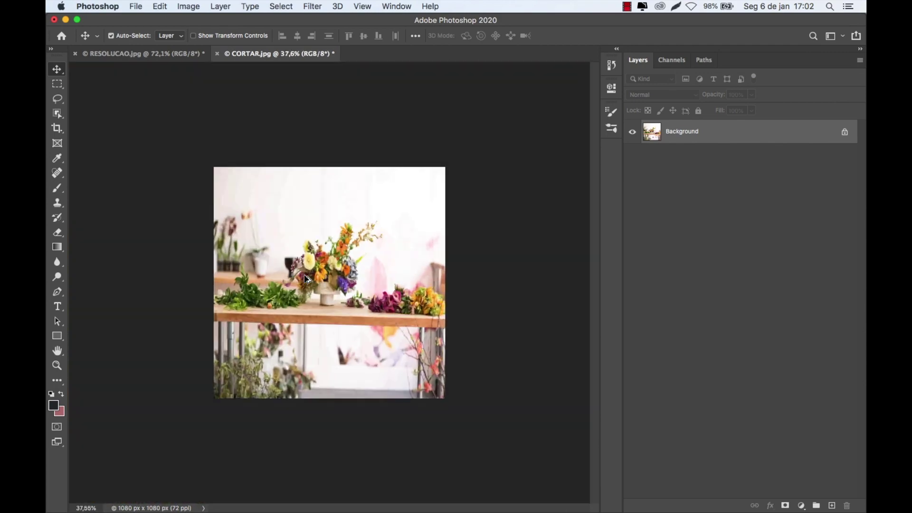
{"action": "scroll", "coordinate": [222, 341], "scroll_direction": "up", "scroll_amount": 3}
{"action": "left_click", "coordinate": [159, 508]}
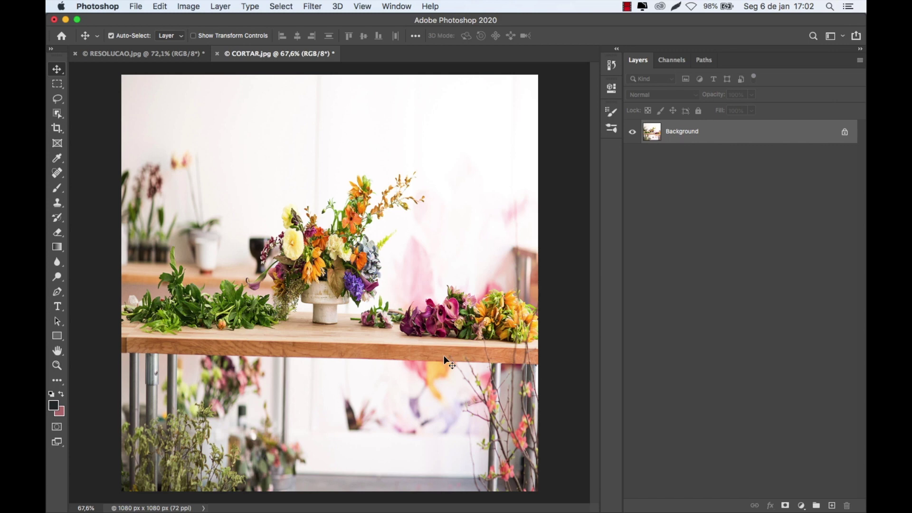
Start saving CORTAR.jpg under Save As on the computer, choose PNG as the format, and cancel the save
{"action": "left_click", "coordinate": [136, 7]}
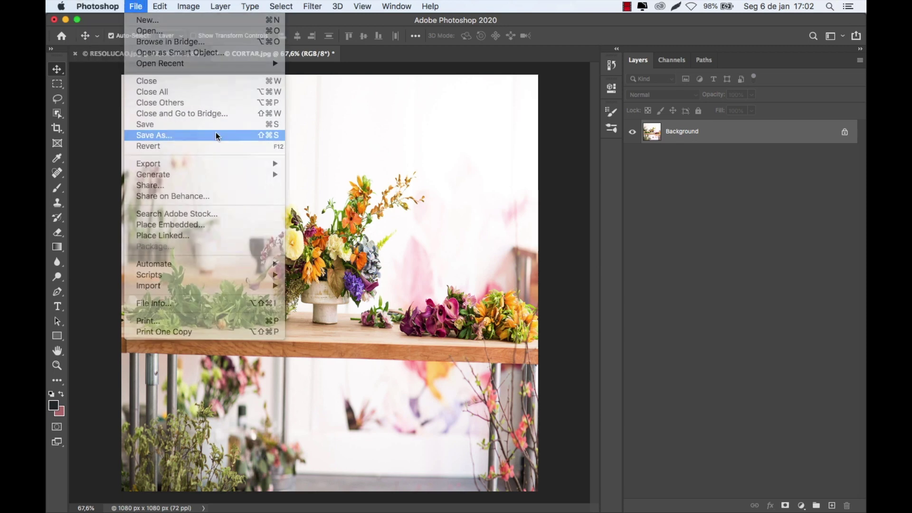
{"action": "left_click", "coordinate": [168, 138]}
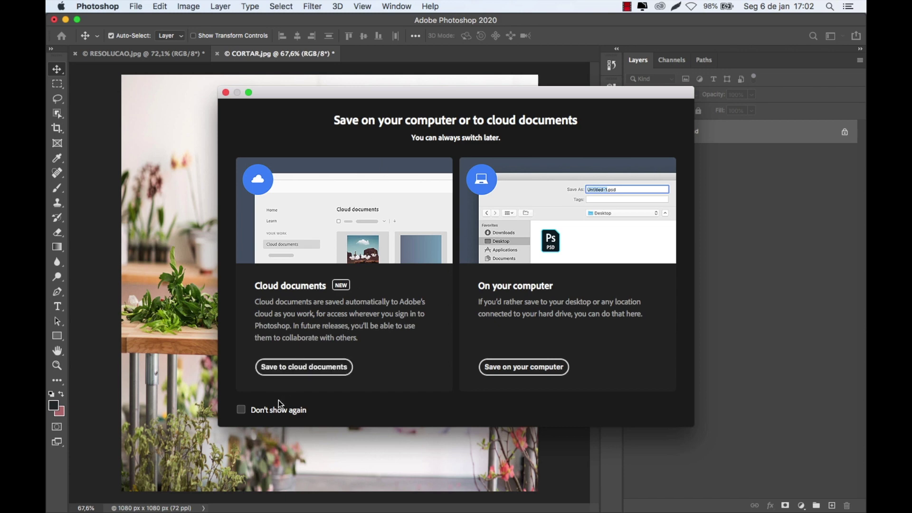
{"action": "left_click", "coordinate": [280, 414]}
{"action": "left_click", "coordinate": [507, 368]}
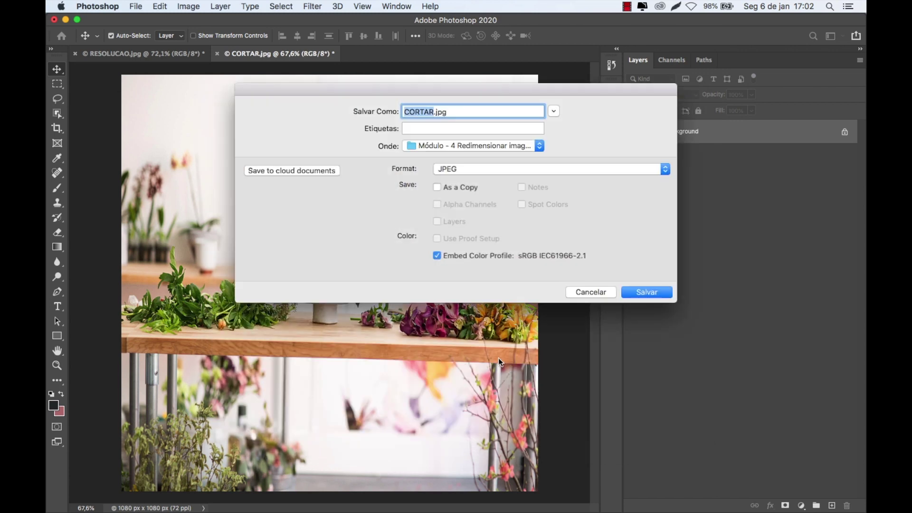
{"action": "left_click", "coordinate": [472, 169]}
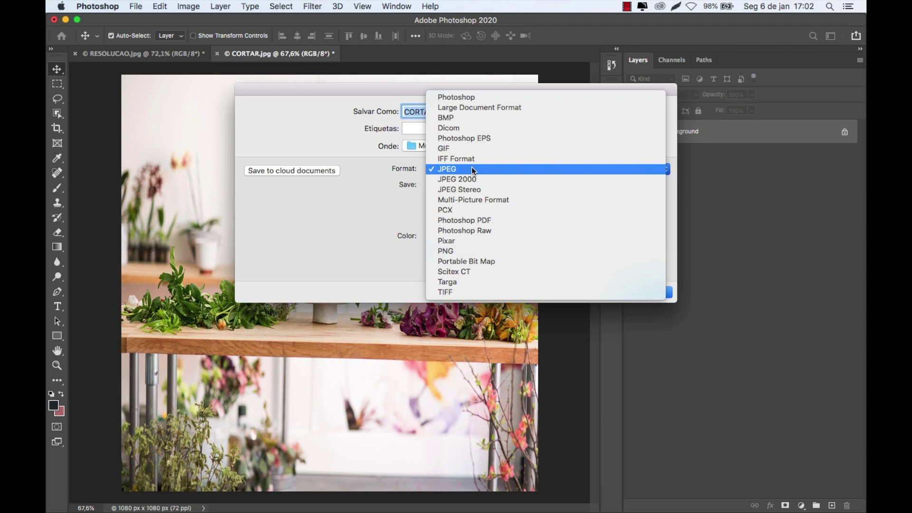
{"action": "left_click", "coordinate": [454, 251]}
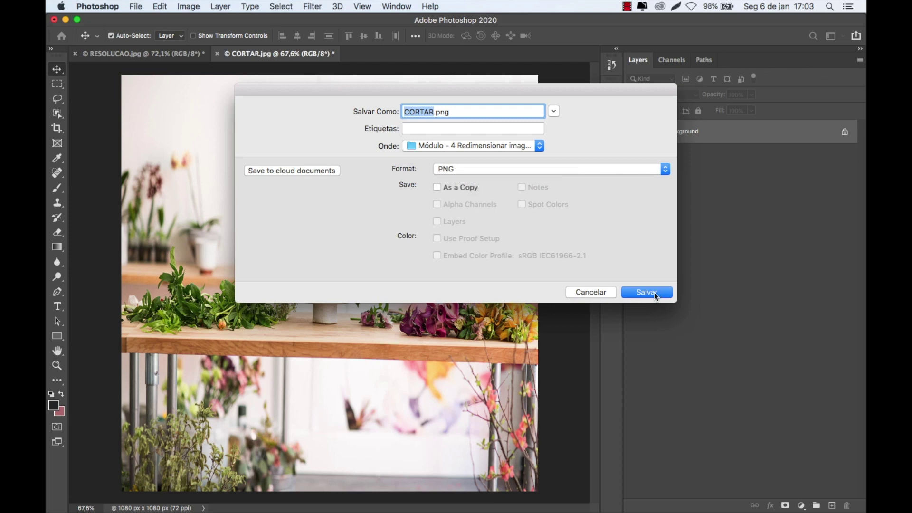
{"action": "left_click", "coordinate": [600, 295]}
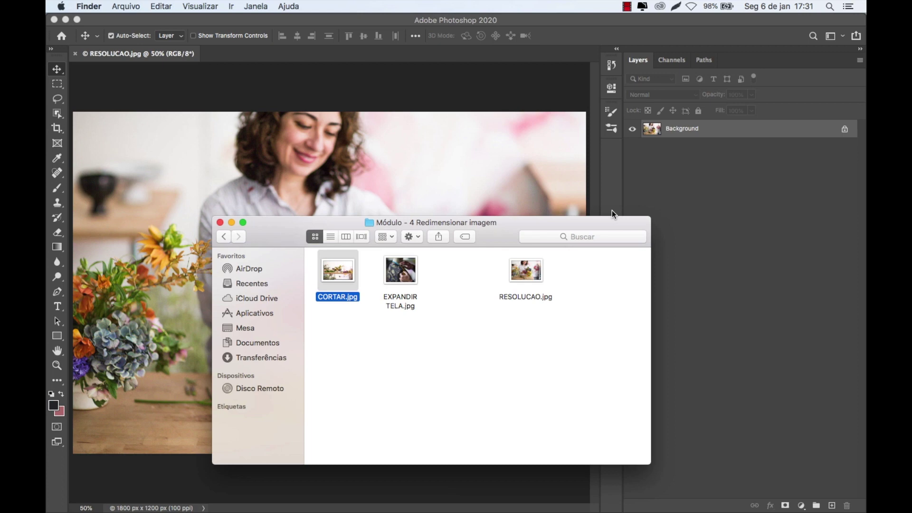
Close the open RESOLUCAO.jpg document and reopen the file from the Finder folder in Photoshop, using its embedded profile
{"action": "left_click_drag", "start_coordinate": [531, 271], "coordinate": [527, 276]}
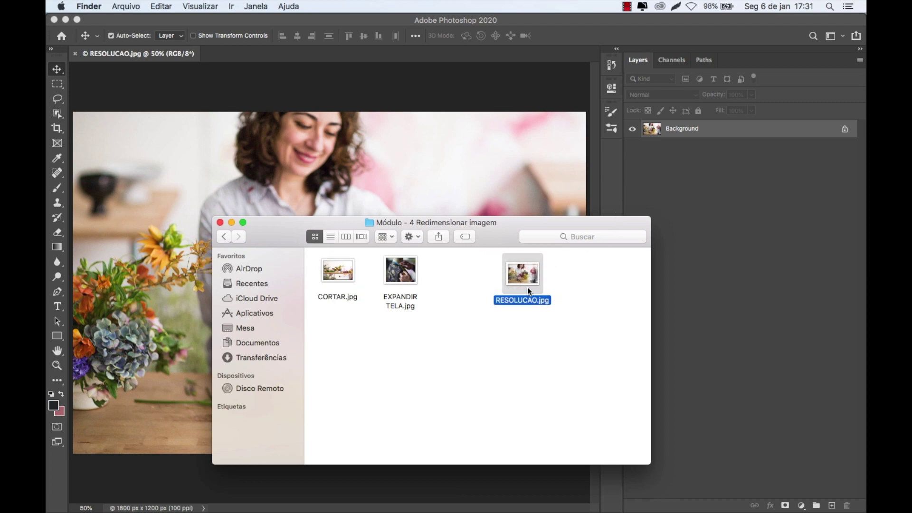
{"action": "left_click", "coordinate": [75, 57]}
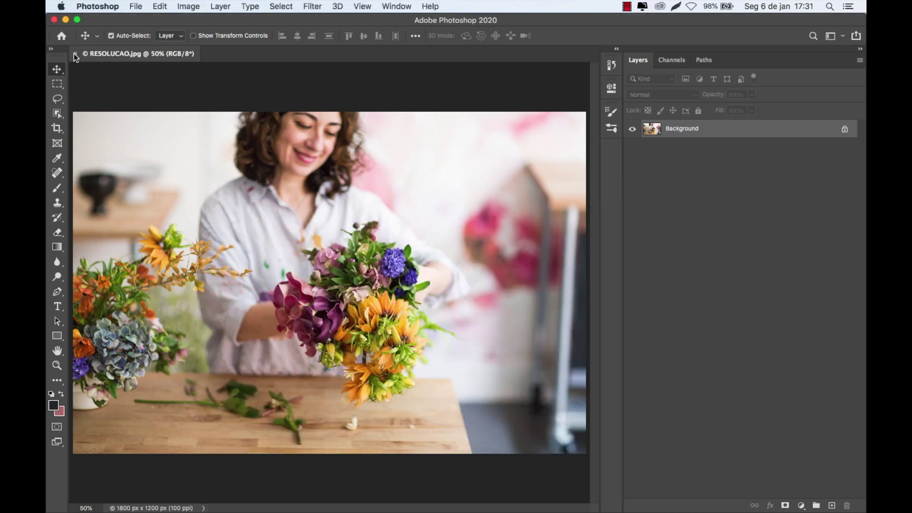
{"action": "left_click", "coordinate": [75, 54]}
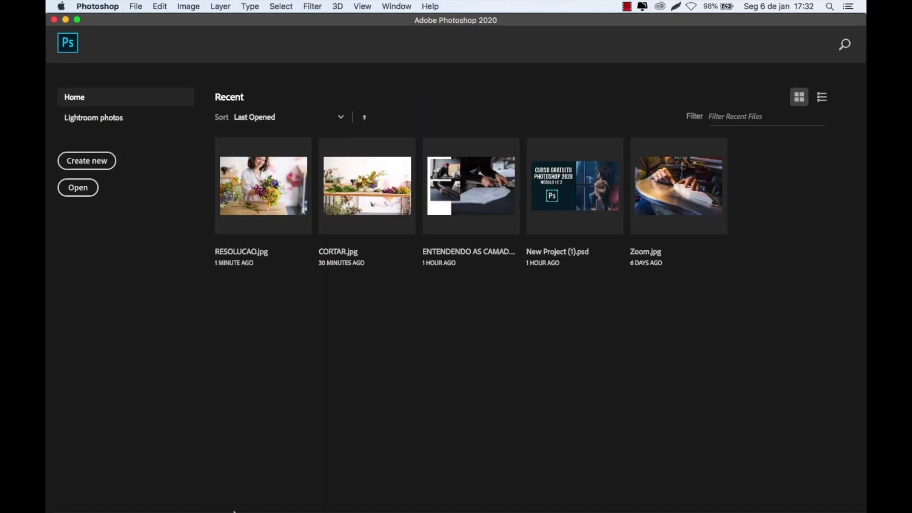
{"action": "mouse_move", "coordinate": [239, 489]}
{"action": "left_click", "coordinate": [122, 487]}
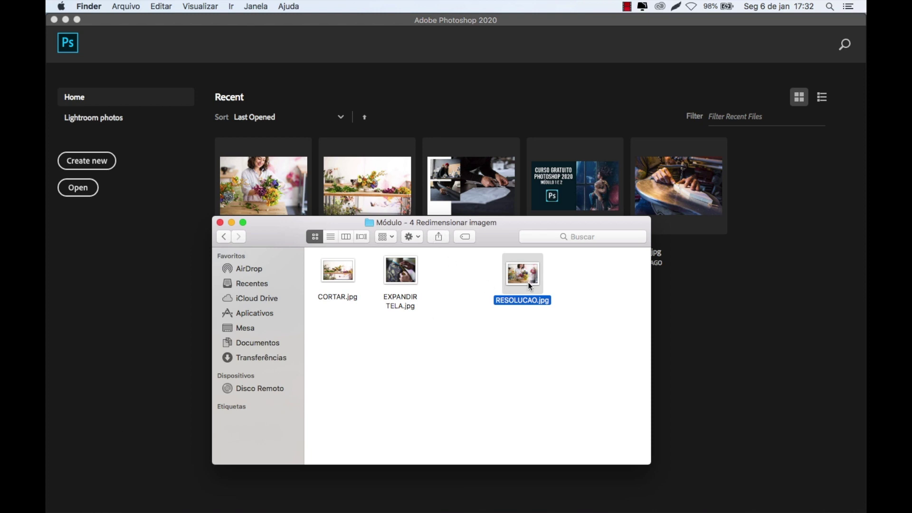
{"action": "left_click_drag", "start_coordinate": [526, 279], "coordinate": [418, 139]}
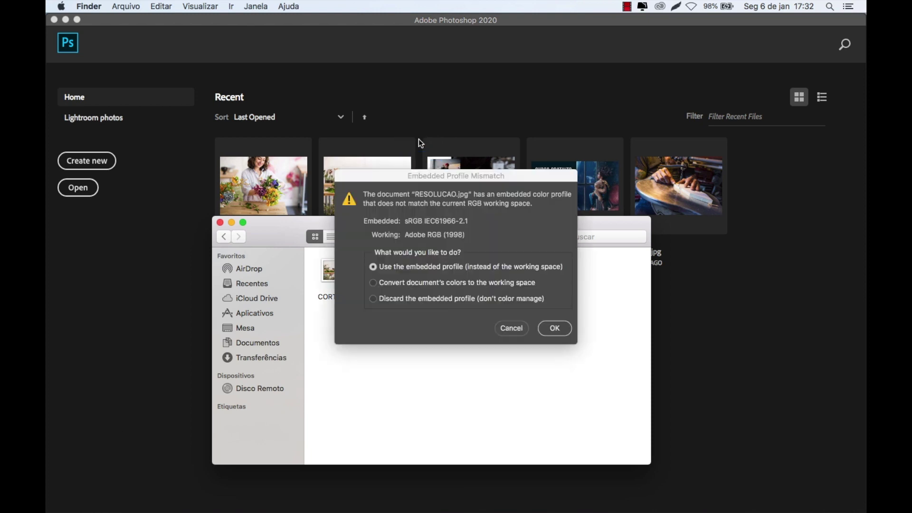
{"action": "left_click", "coordinate": [373, 267]}
{"action": "left_click", "coordinate": [549, 330]}
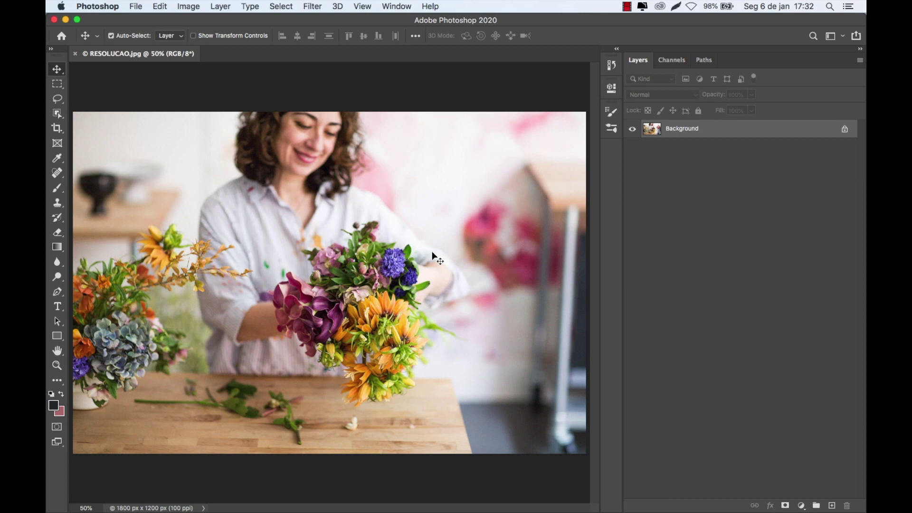
Open the Image Size dialog for RESOLUCAO.jpg, enlarge it, and zoom its preview out to 51.8%
{"action": "left_click", "coordinate": [188, 6]}
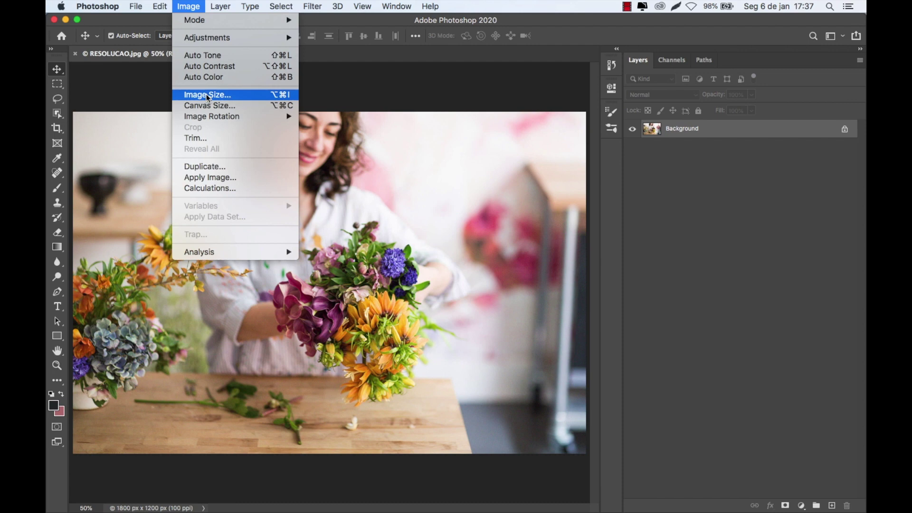
{"action": "left_click", "coordinate": [207, 94]}
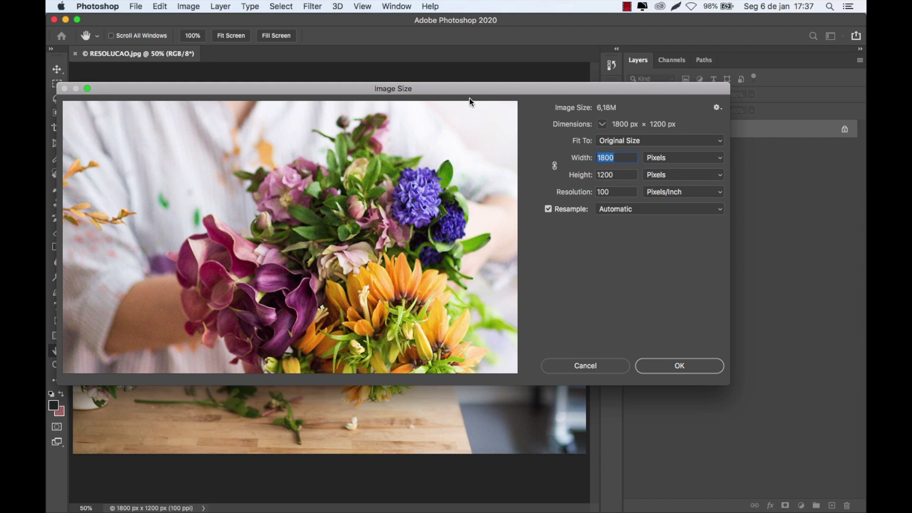
{"action": "left_click_drag", "start_coordinate": [506, 90], "coordinate": [541, 82]}
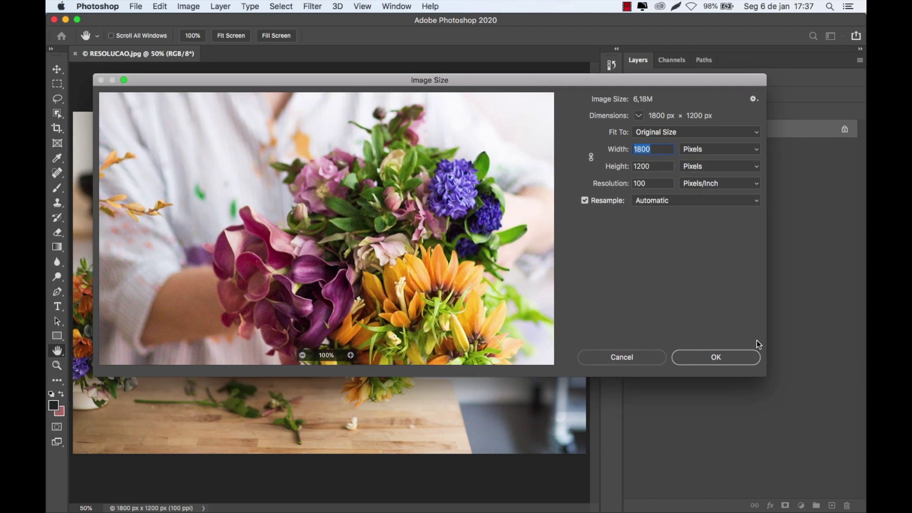
{"action": "left_click_drag", "start_coordinate": [765, 378], "coordinate": [843, 472]}
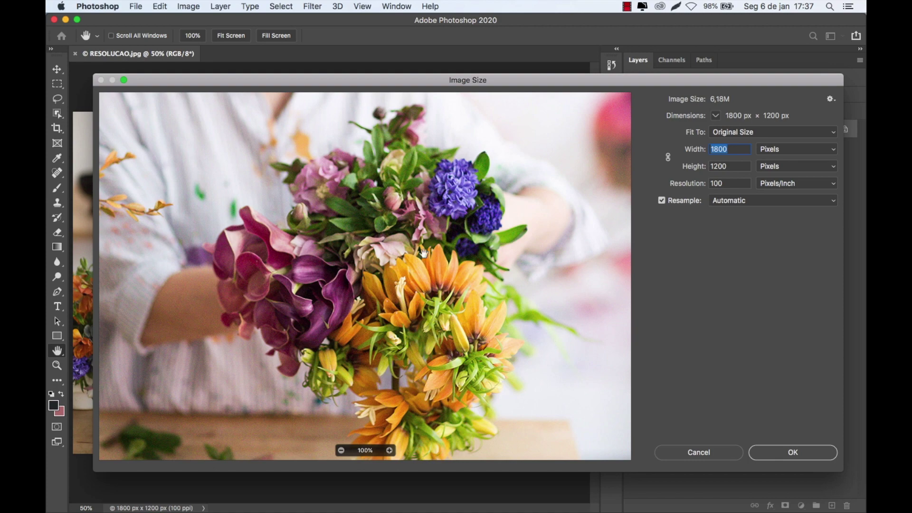
{"action": "left_click", "coordinate": [338, 451]}
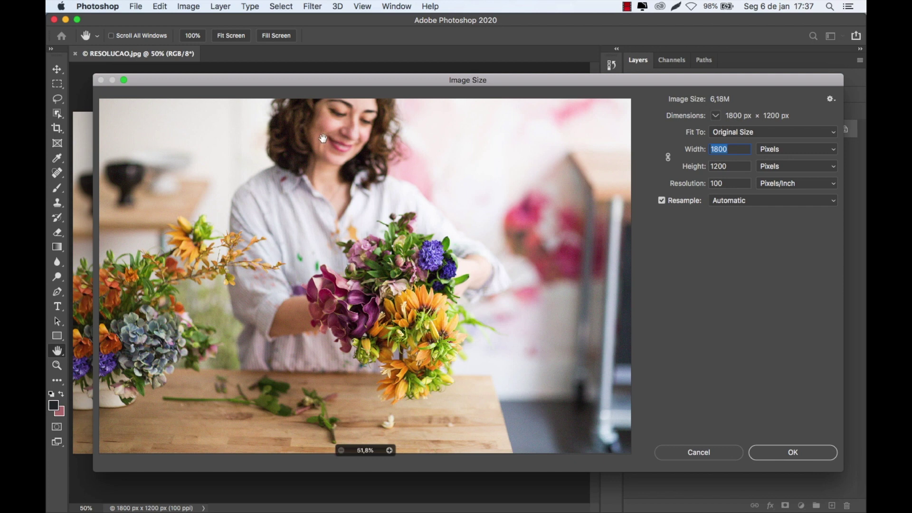
{"action": "left_click_drag", "start_coordinate": [375, 78], "coordinate": [334, 44]}
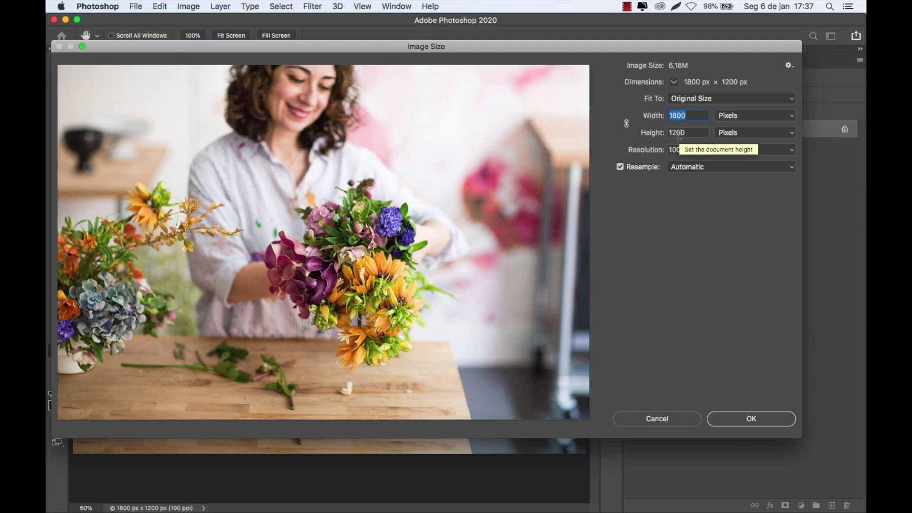
Switch the image's width and height units from pixels to inches
{"action": "left_click", "coordinate": [730, 118]}
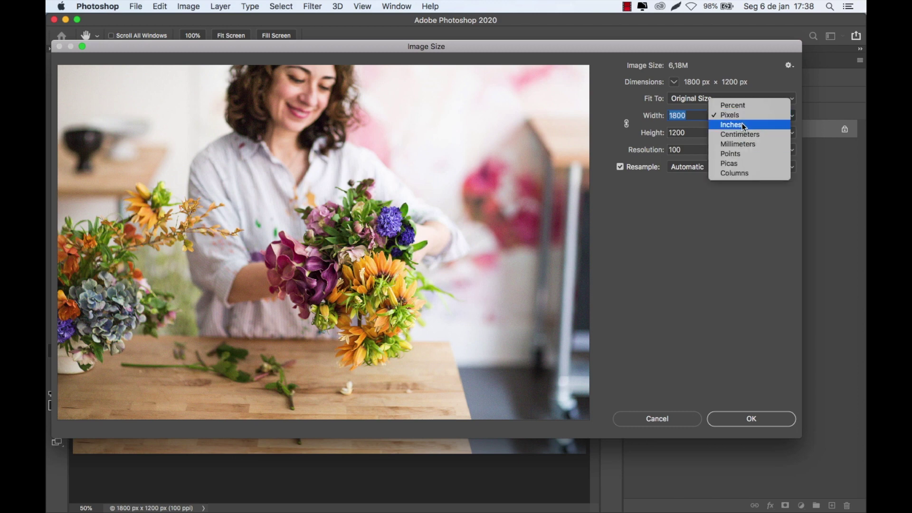
{"action": "left_click", "coordinate": [727, 125]}
{"action": "left_click", "coordinate": [694, 116]}
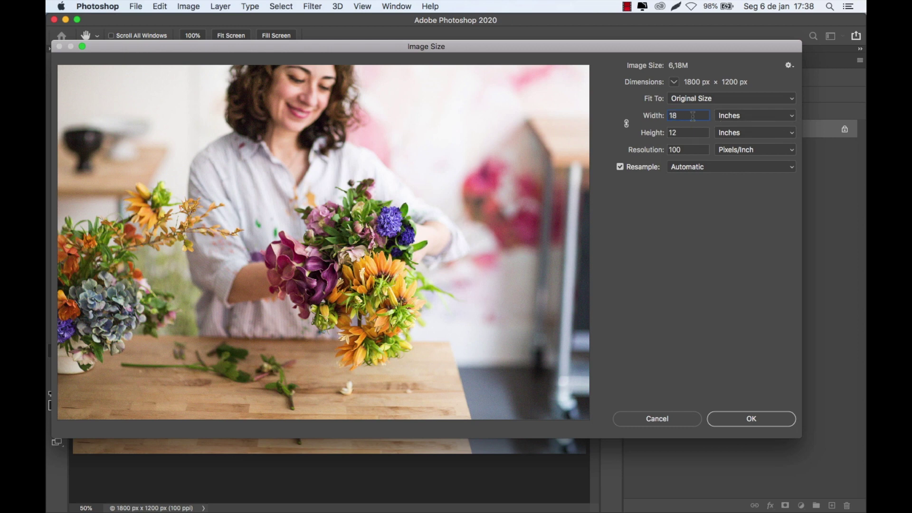
Examine how the width and height in inches relate to the resolution in pixels per inch
{"action": "double_click", "coordinate": [685, 149]}
{"action": "left_click", "coordinate": [694, 150]}
{"action": "double_click", "coordinate": [688, 149]}
{"action": "double_click", "coordinate": [681, 115]}
{"action": "double_click", "coordinate": [681, 149]}
{"action": "double_click", "coordinate": [682, 114]}
{"action": "left_click", "coordinate": [689, 115]}
{"action": "left_click", "coordinate": [684, 130]}
{"action": "left_click", "coordinate": [683, 119]}
Try a resolution of 300 pixels/inch with Resample enabled, and undo the change
{"action": "left_click", "coordinate": [691, 150]}
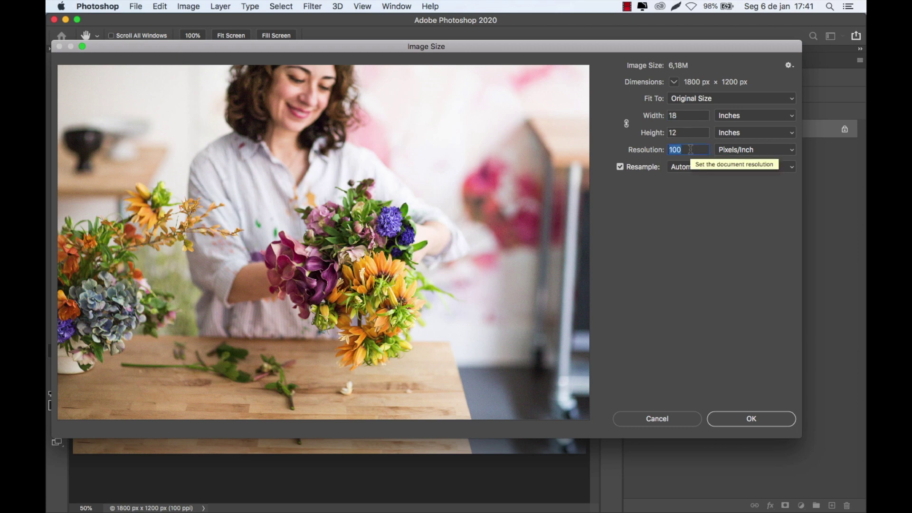
{"action": "type", "text": "300"}
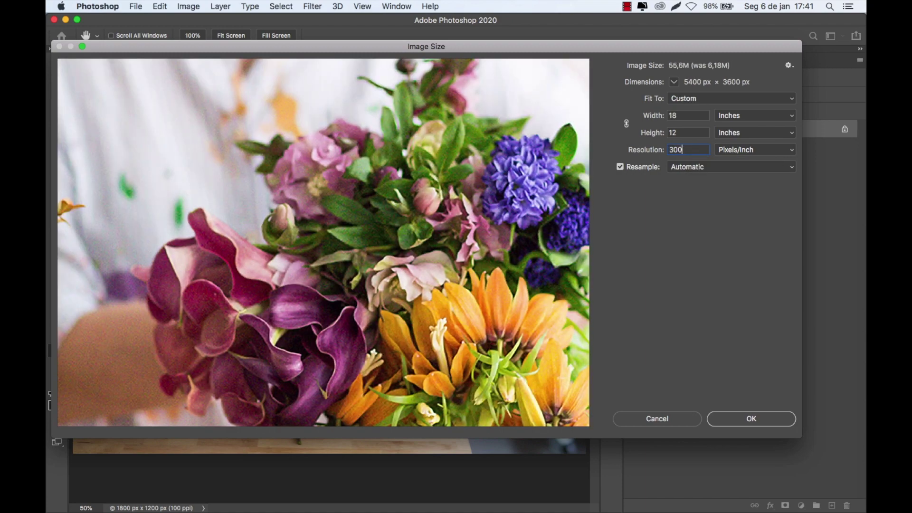
{"action": "key", "text": "super+z"}
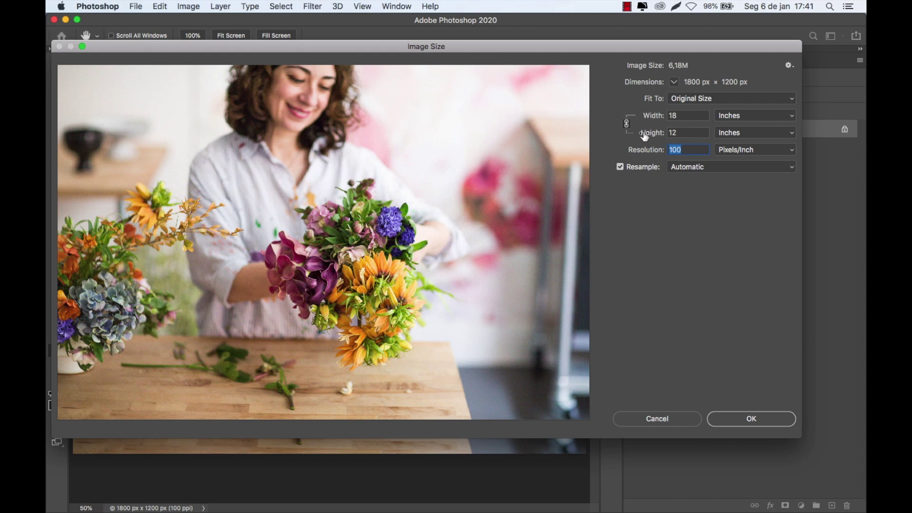
Review the width, height and resolution values, and toggle the link between width and height off and back on
{"action": "left_click", "coordinate": [684, 116]}
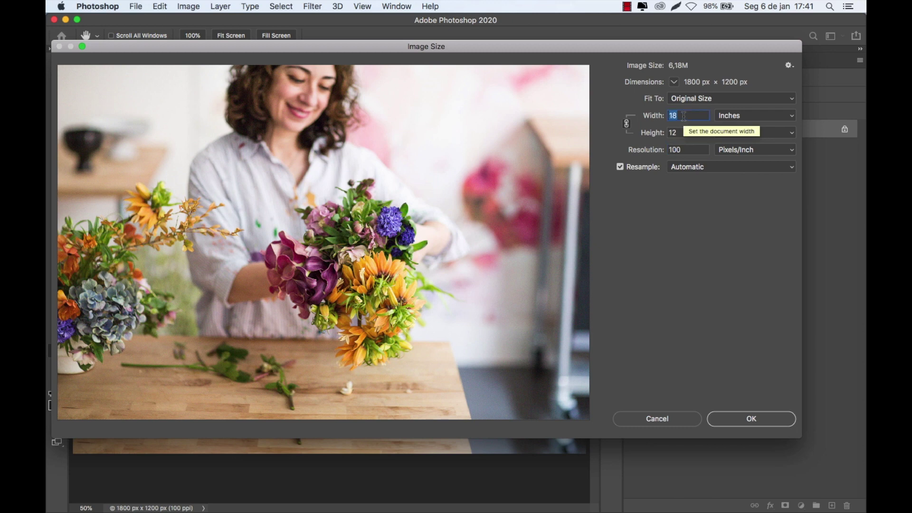
{"action": "left_click", "coordinate": [685, 131]}
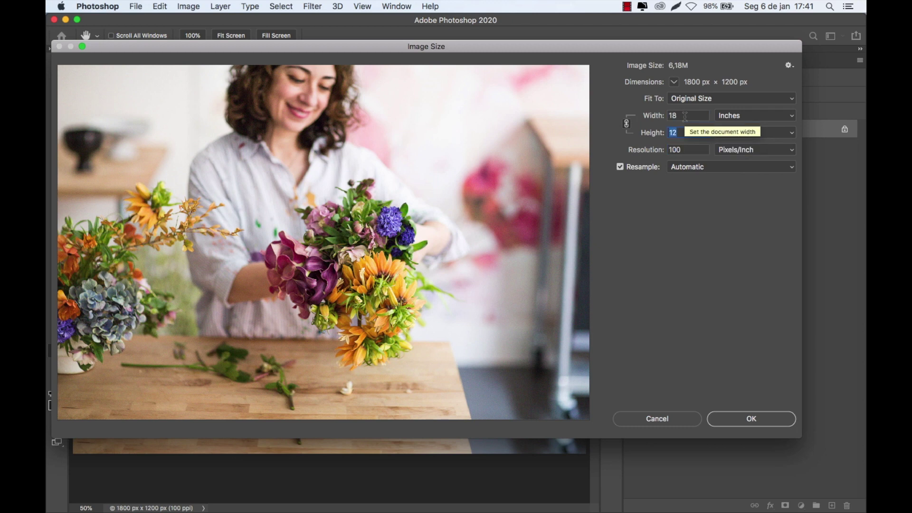
{"action": "left_click", "coordinate": [685, 150]}
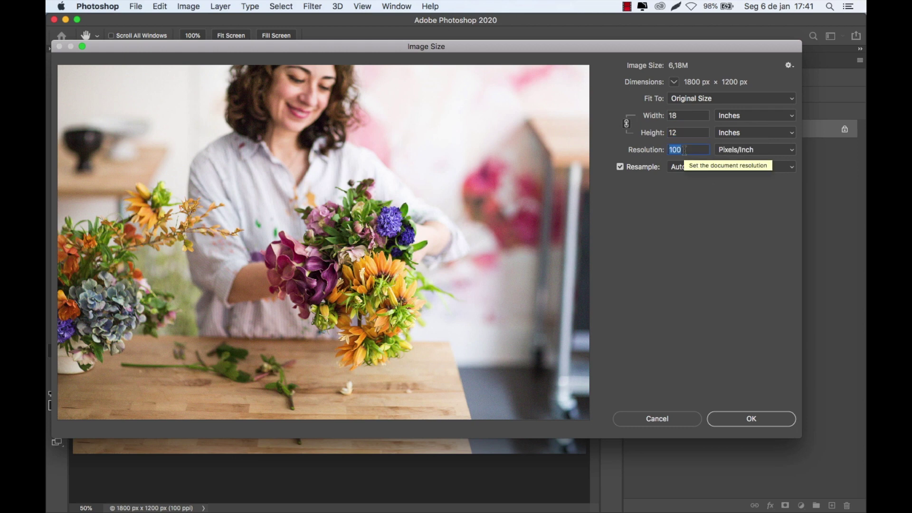
{"action": "left_click", "coordinate": [627, 123]}
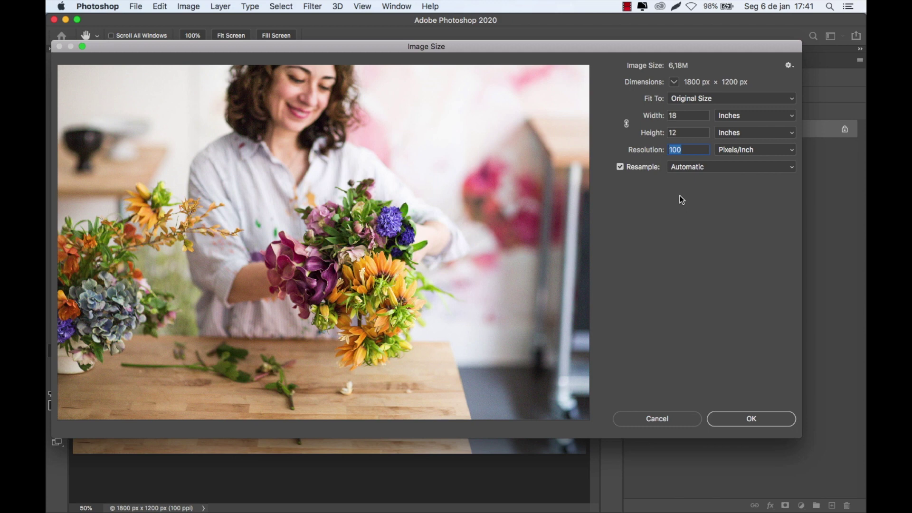
{"action": "left_click", "coordinate": [628, 124]}
Set the resolution to 300 pixels/inch with Resample enabled, and zoom the preview out to show the whole photo
{"action": "type", "text": "300"}
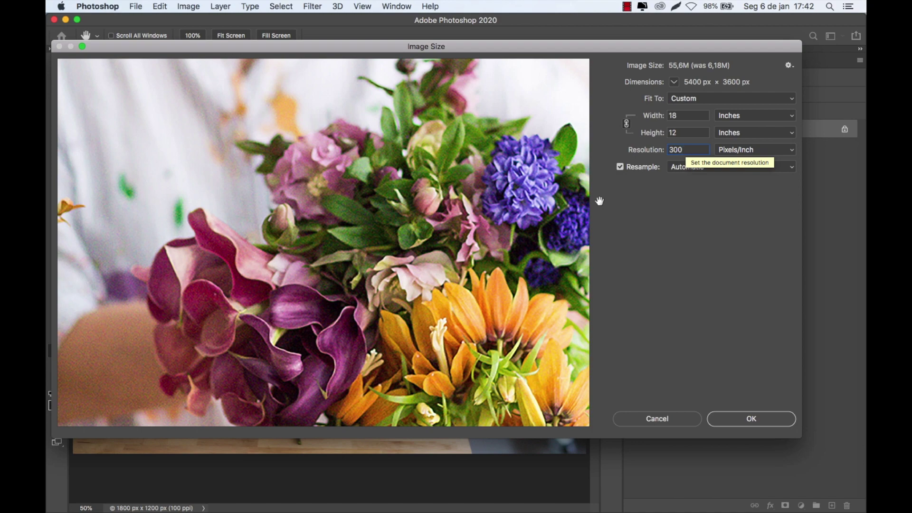
{"action": "mouse_move", "coordinate": [259, 416]}
{"action": "left_click", "coordinate": [299, 417]}
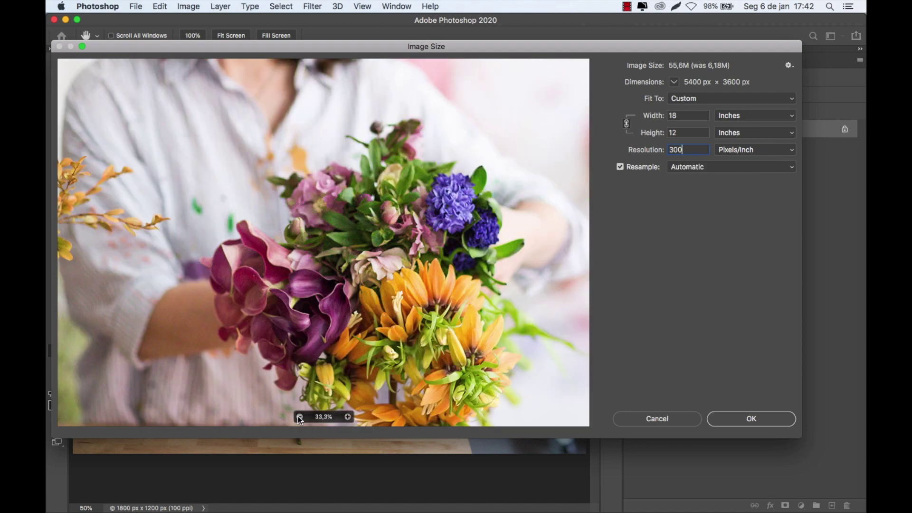
{"action": "left_click", "coordinate": [299, 417]}
Disable Resample to restore the original pixel dimensions while keeping 300 pixels/inch, and re-enable it
{"action": "left_click", "coordinate": [697, 119]}
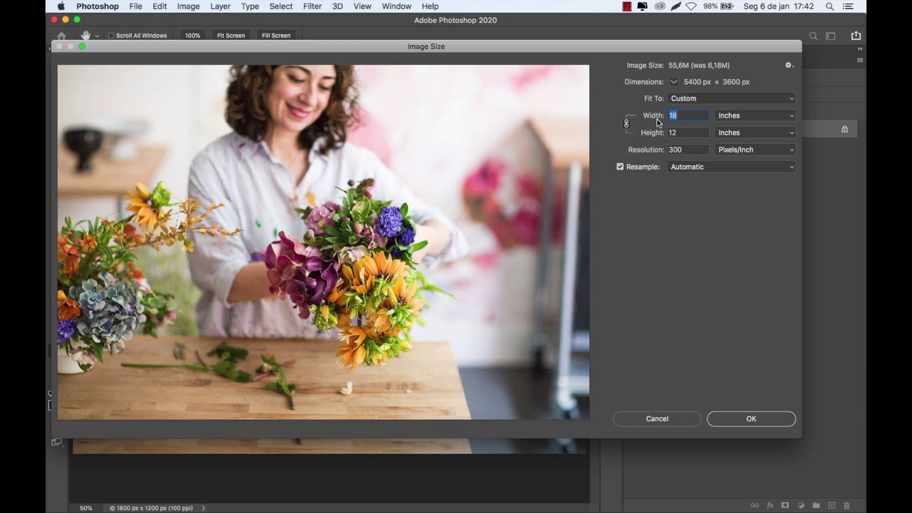
{"action": "left_click", "coordinate": [652, 135]}
{"action": "left_click", "coordinate": [619, 167]}
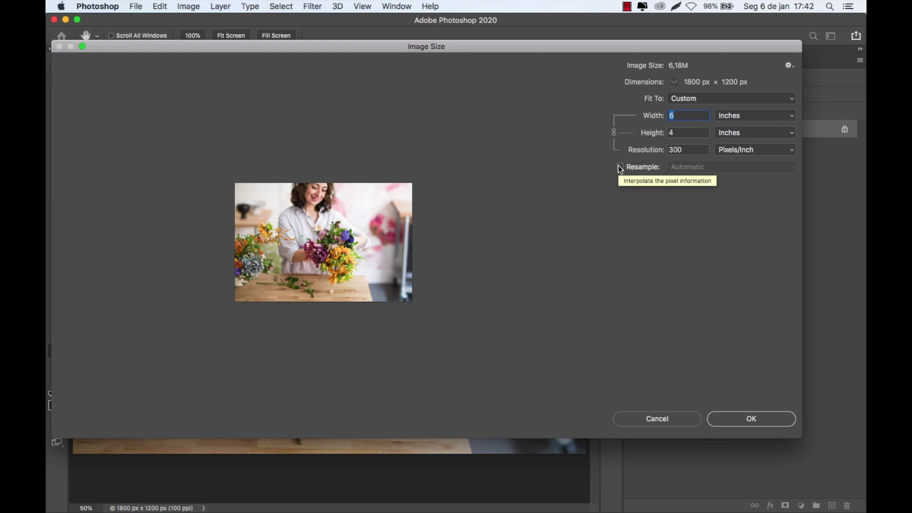
{"action": "left_click", "coordinate": [620, 168]}
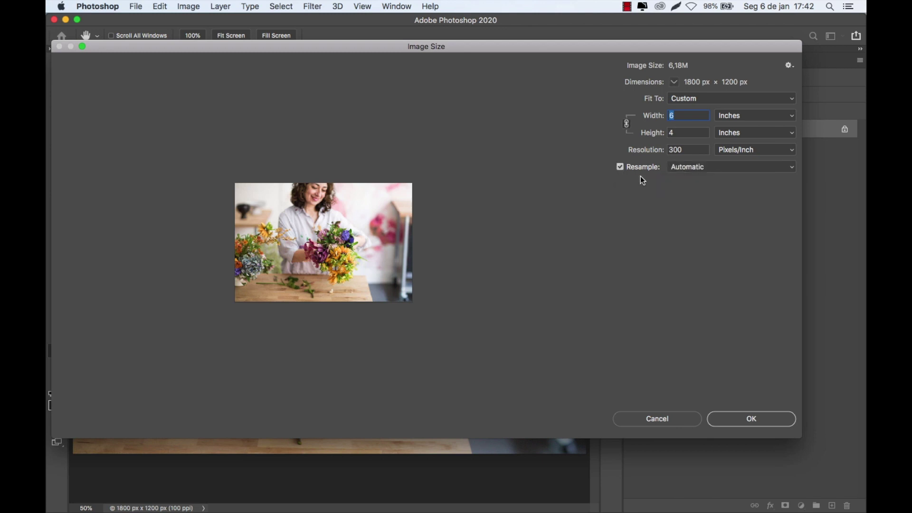
Apply the image size of 6 × 4 inches at 300 pixels/inch with Resample enabled, after enlarging the preview and checking the values
{"action": "mouse_move", "coordinate": [323, 271]}
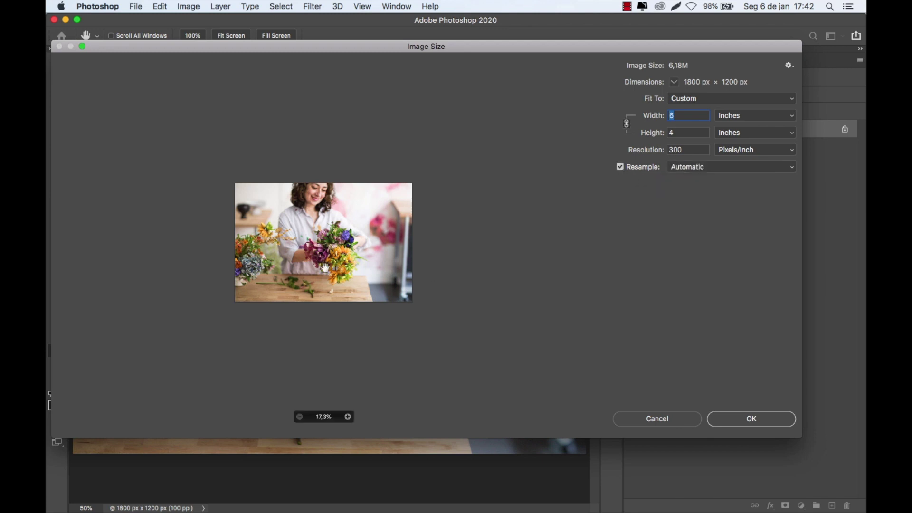
{"action": "left_click", "coordinate": [348, 417]}
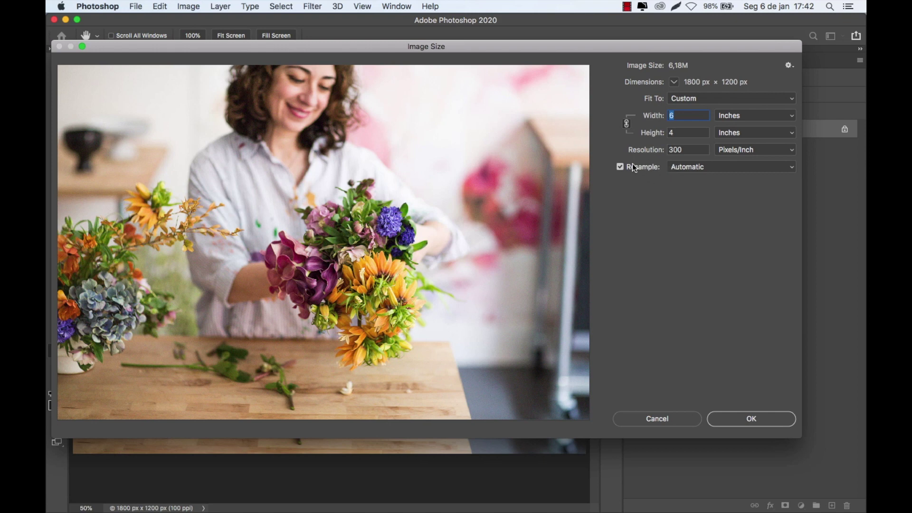
{"action": "double_click", "coordinate": [694, 149]}
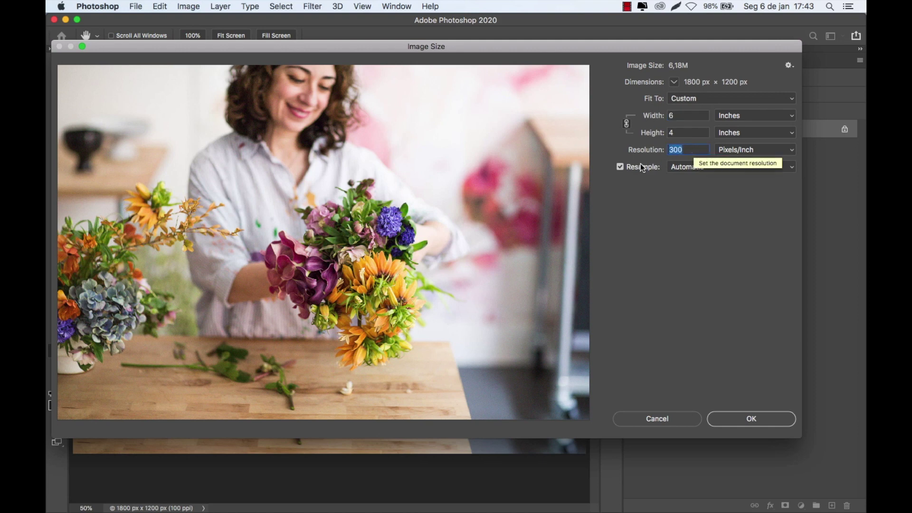
{"action": "left_click", "coordinate": [628, 170]}
{"action": "left_click", "coordinate": [629, 169]}
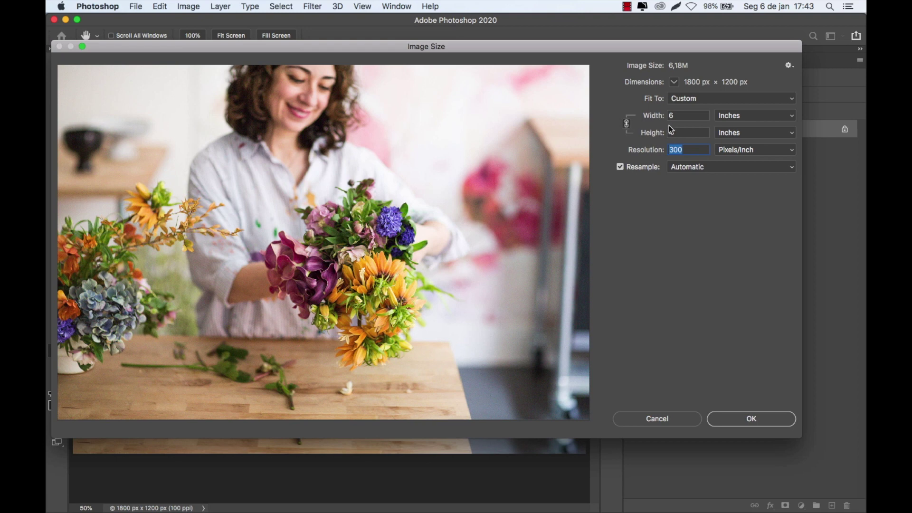
{"action": "double_click", "coordinate": [683, 115]}
{"action": "double_click", "coordinate": [686, 132]}
{"action": "left_click", "coordinate": [757, 418]}
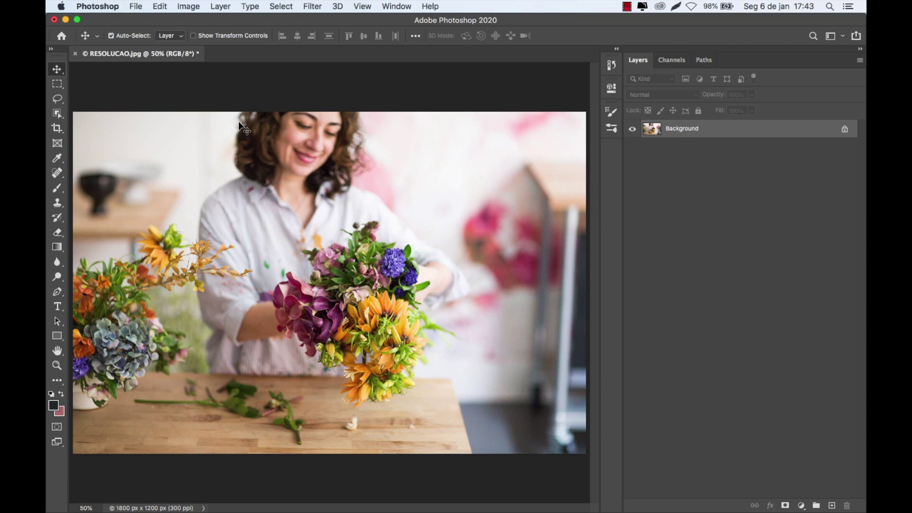
Review the file formats offered by Save As, keep JPEG selected, and cancel without saving
{"action": "left_click", "coordinate": [135, 6]}
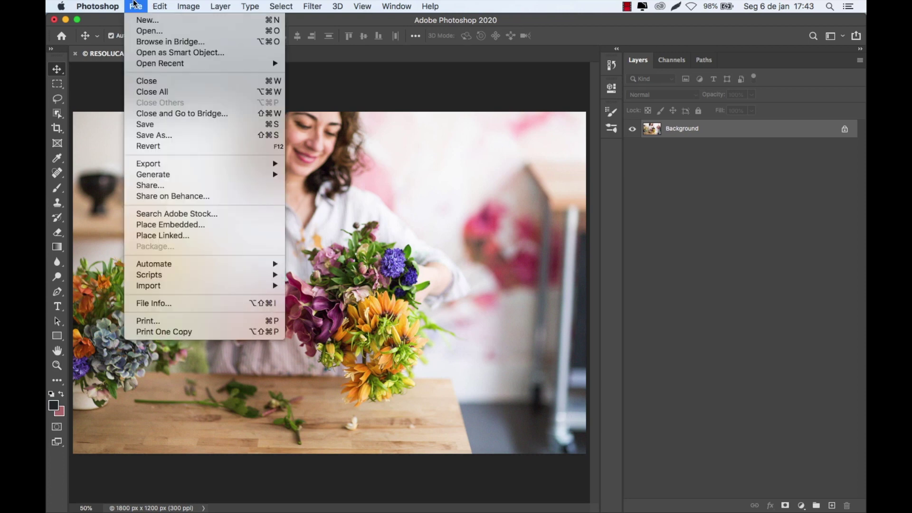
{"action": "left_click", "coordinate": [161, 135]}
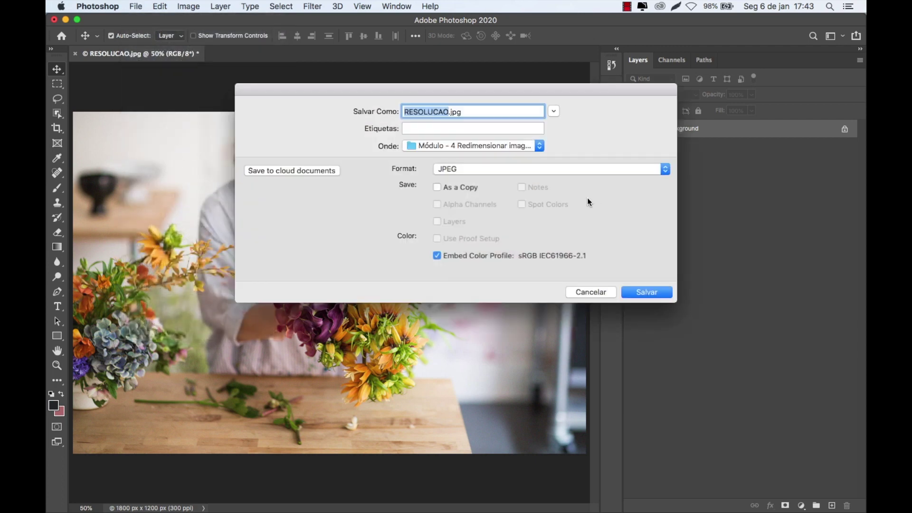
{"action": "left_click", "coordinate": [485, 168]}
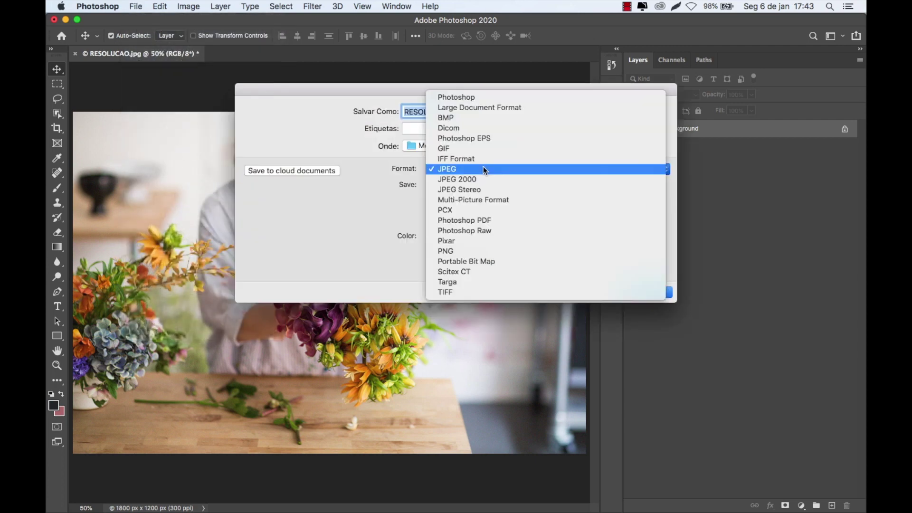
{"action": "left_click", "coordinate": [485, 170]}
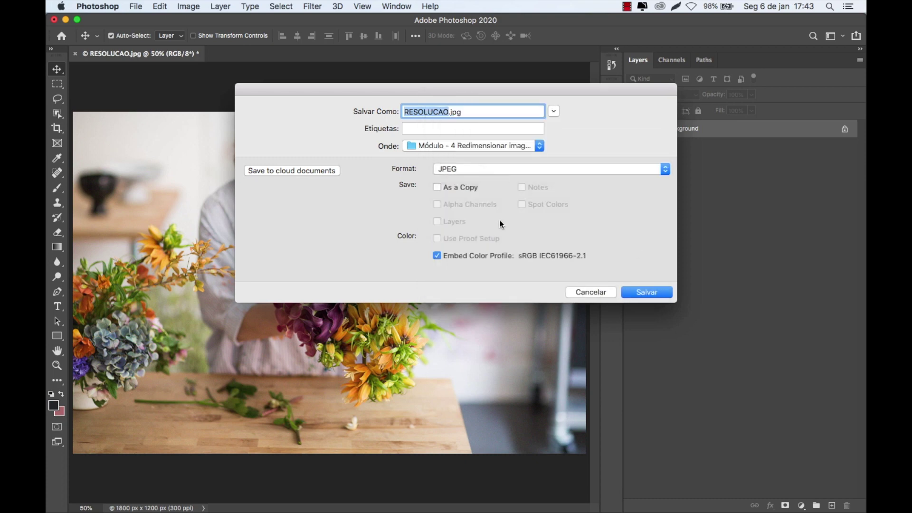
{"action": "left_click", "coordinate": [574, 295]}
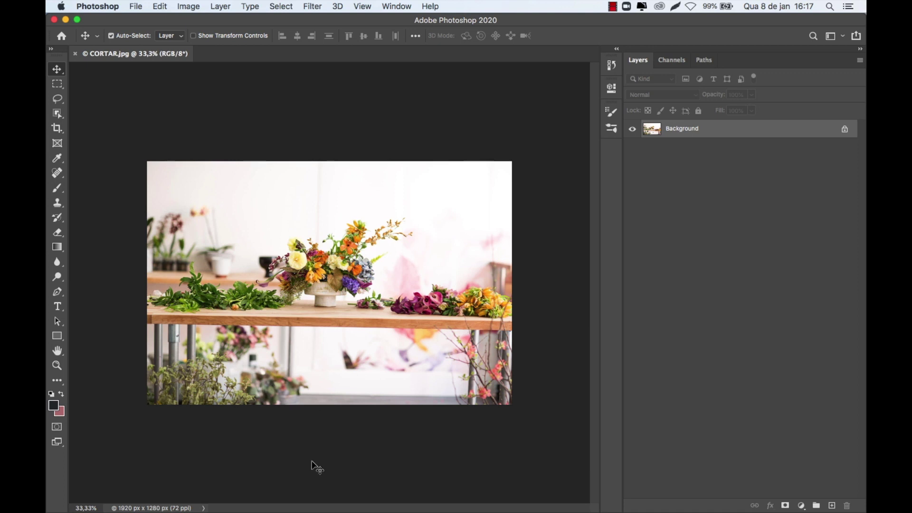
Preview CORTAR.jpg in the Finder folder "Módulo - 4 Redimensionar imagem", and return to the open image in Photoshop
{"action": "key", "text": "super+Tab"}
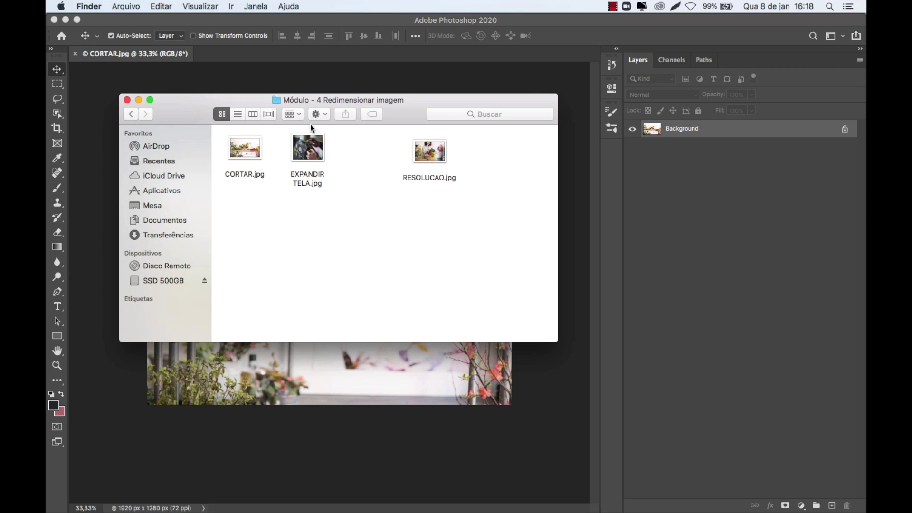
{"action": "left_click", "coordinate": [261, 150]}
{"action": "key", "text": "space"}
{"action": "key", "text": "space"}
{"action": "key", "text": "space"}
{"action": "key", "text": "space"}
{"action": "key", "text": "space"}
{"action": "key", "text": "space"}
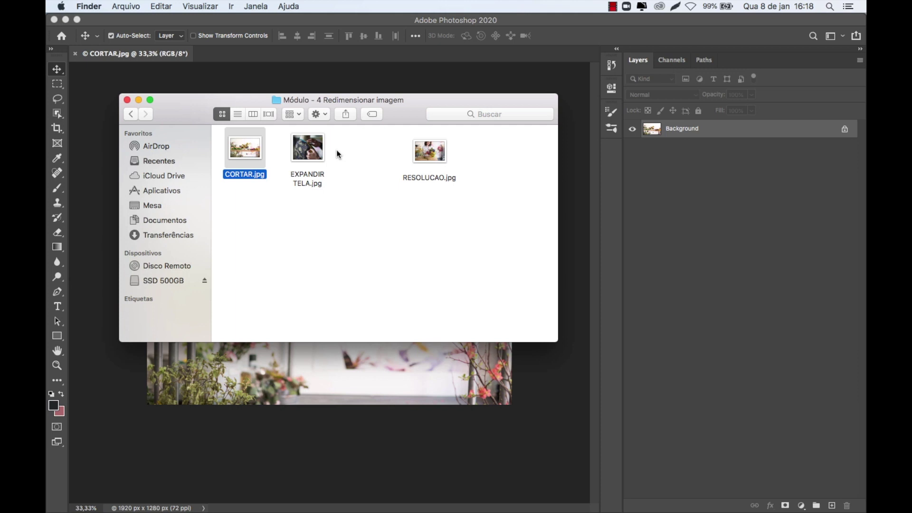
{"action": "left_click", "coordinate": [446, 366]}
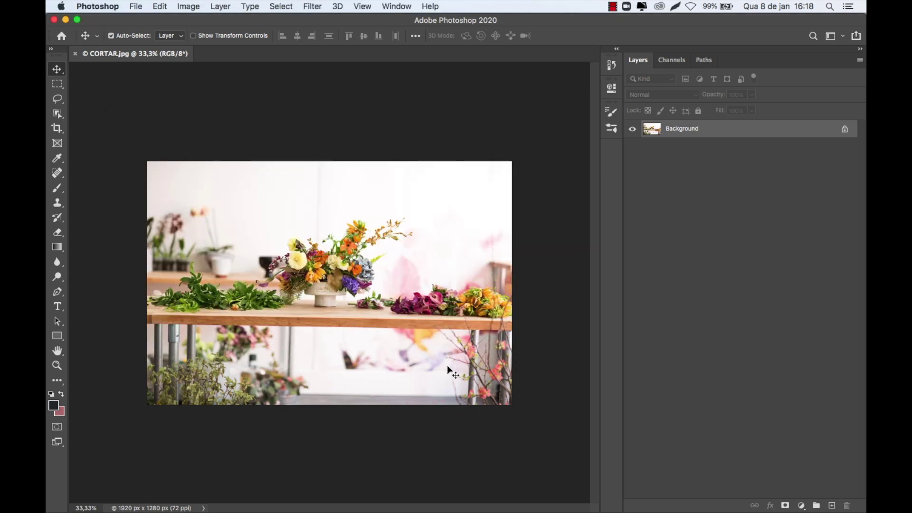
Crop both sides of CORTAR.jpg to about 1467 × 1280 px with Delete Cropped Pixels disabled
{"action": "left_click", "coordinate": [57, 131]}
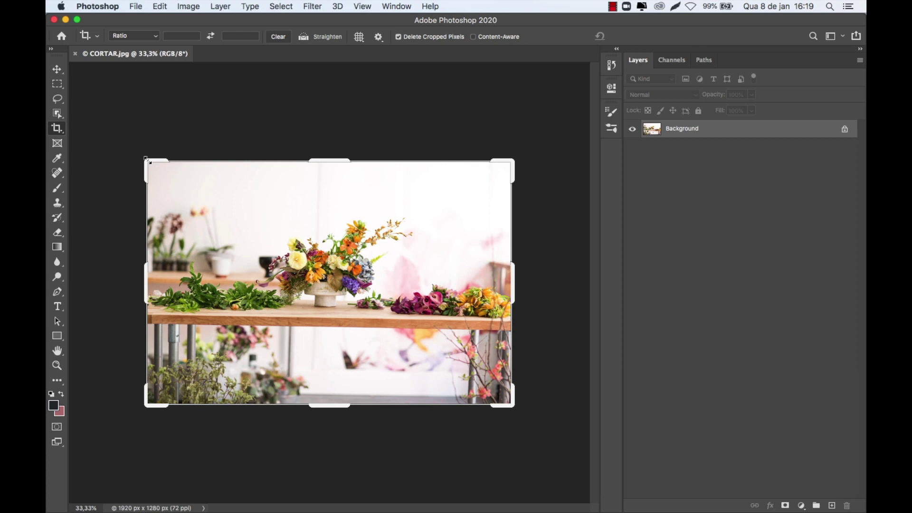
{"action": "left_click_drag", "start_coordinate": [147, 159], "coordinate": [162, 173]}
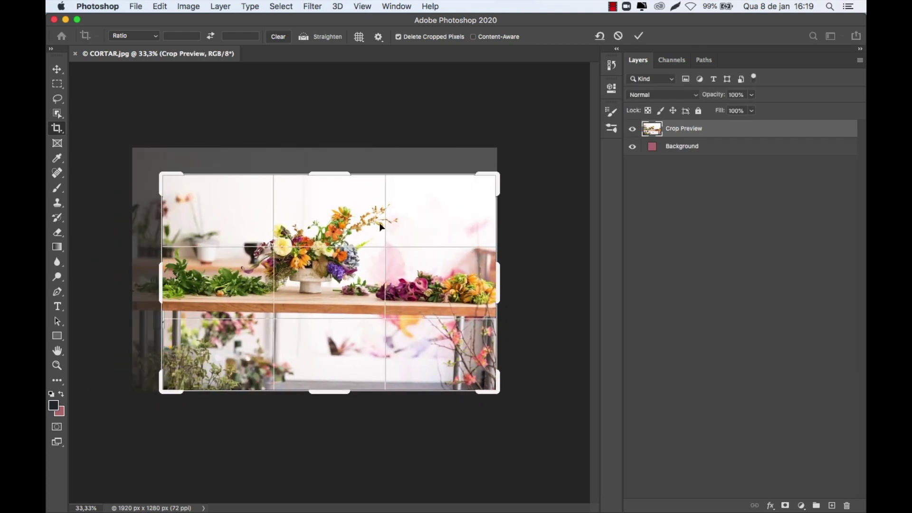
{"action": "left_click_drag", "start_coordinate": [494, 182], "coordinate": [497, 162]}
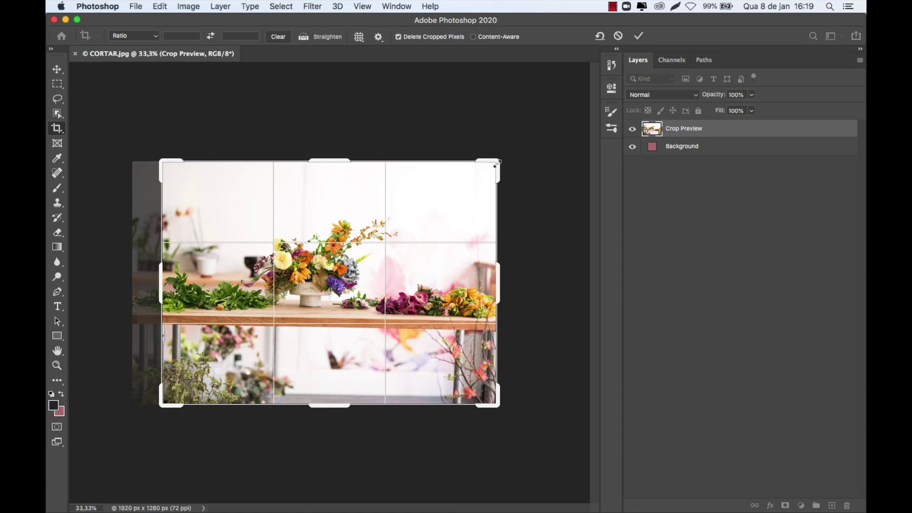
{"action": "left_click_drag", "start_coordinate": [496, 163], "coordinate": [469, 163]}
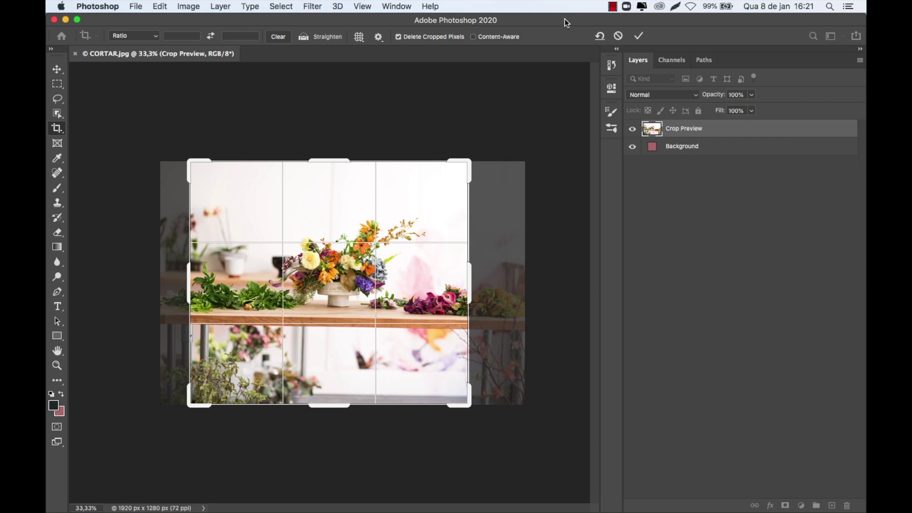
{"action": "left_click", "coordinate": [400, 37]}
{"action": "left_click", "coordinate": [640, 36]}
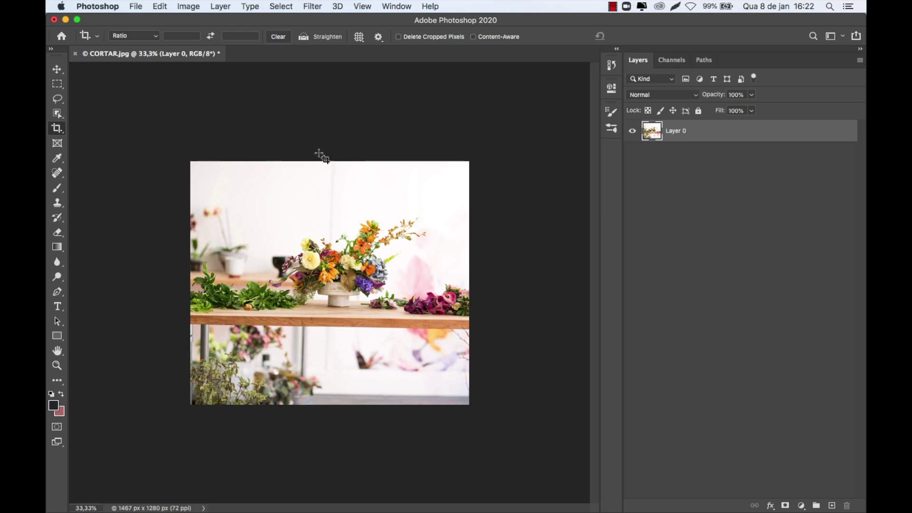
Reopen the crop to reveal the retained pixels around the photo, and narrow the crop frame slightly
{"action": "left_click", "coordinate": [57, 69]}
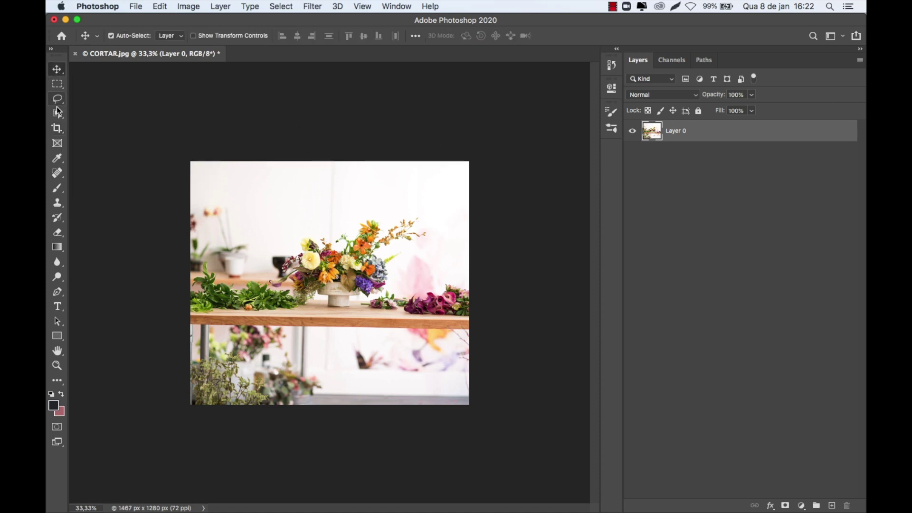
{"action": "left_click", "coordinate": [57, 129]}
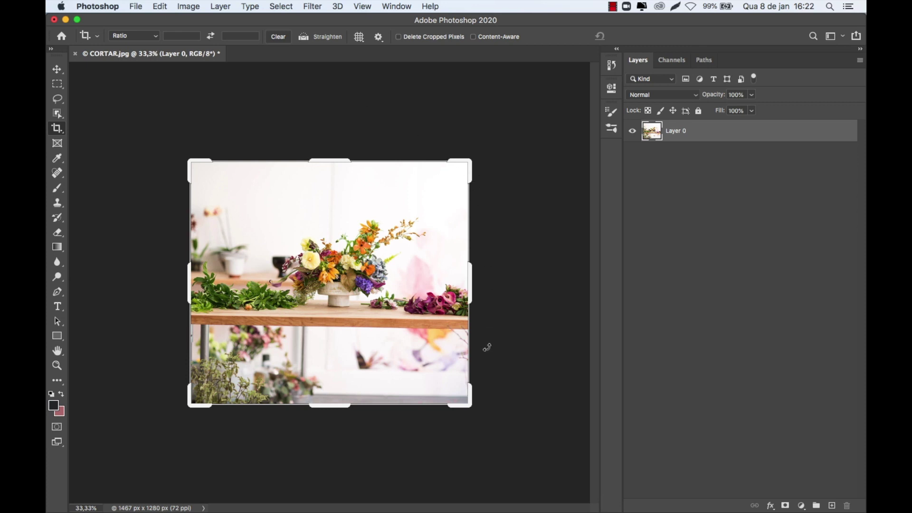
{"action": "left_click_drag", "start_coordinate": [472, 164], "coordinate": [473, 164]}
{"action": "left_click", "coordinate": [474, 283]}
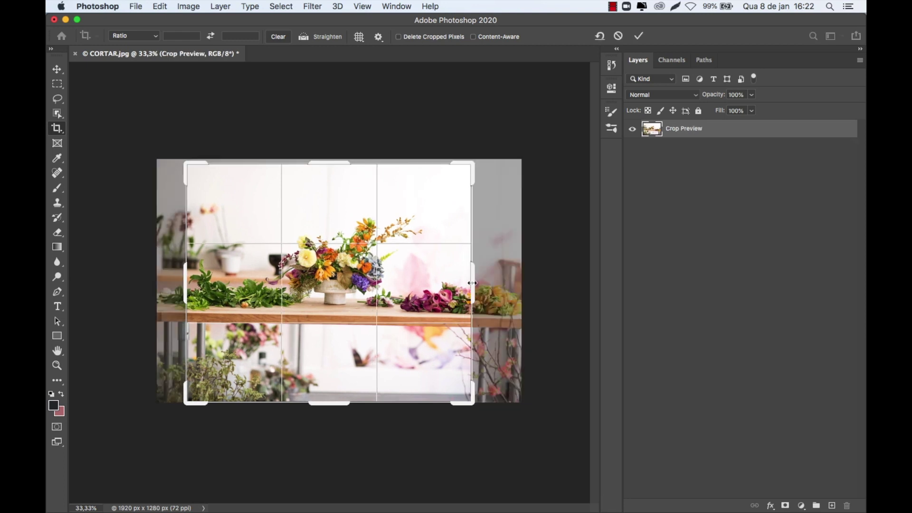
{"action": "mouse_move", "coordinate": [474, 163]}
{"action": "left_mouse_down"}
{"action": "mouse_move", "coordinate": [500, 163]}
{"action": "mouse_move", "coordinate": [471, 170]}
{"action": "left_mouse_up"}
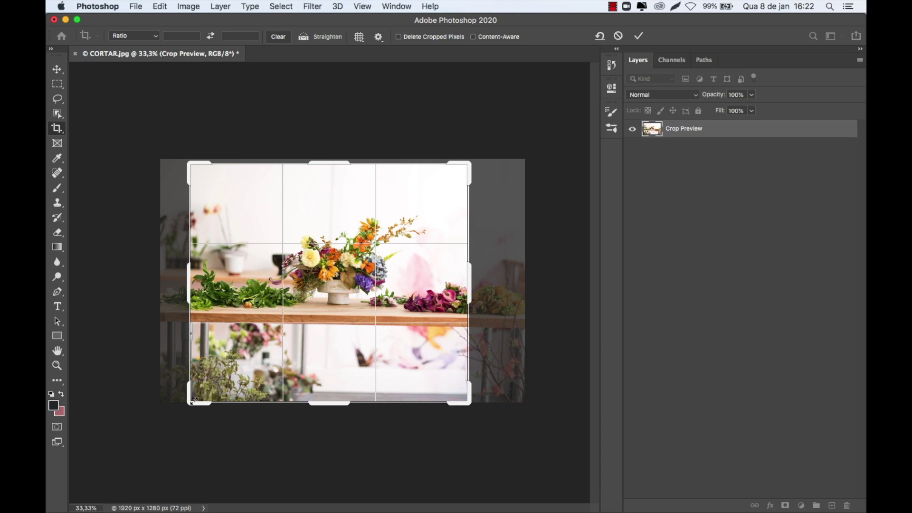
{"action": "mouse_move", "coordinate": [195, 399]}
{"action": "left_mouse_down"}
{"action": "mouse_move", "coordinate": [202, 387]}
{"action": "mouse_move", "coordinate": [196, 403]}
{"action": "left_mouse_up"}
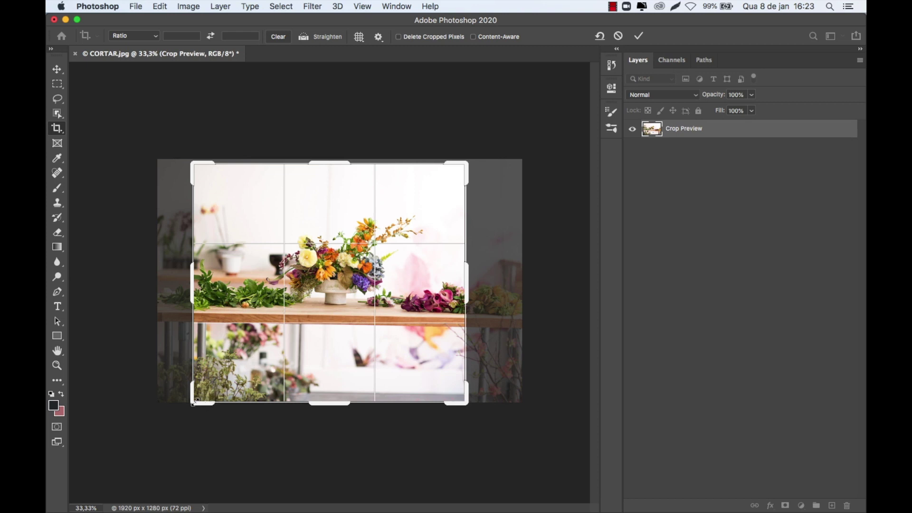
Tighten the crop frame around the flower vase to about 875 × 1029 px and apply it
{"action": "left_click_drag", "start_coordinate": [194, 402], "coordinate": [221, 380]}
{"action": "left_click_drag", "start_coordinate": [322, 317], "coordinate": [363, 312]}
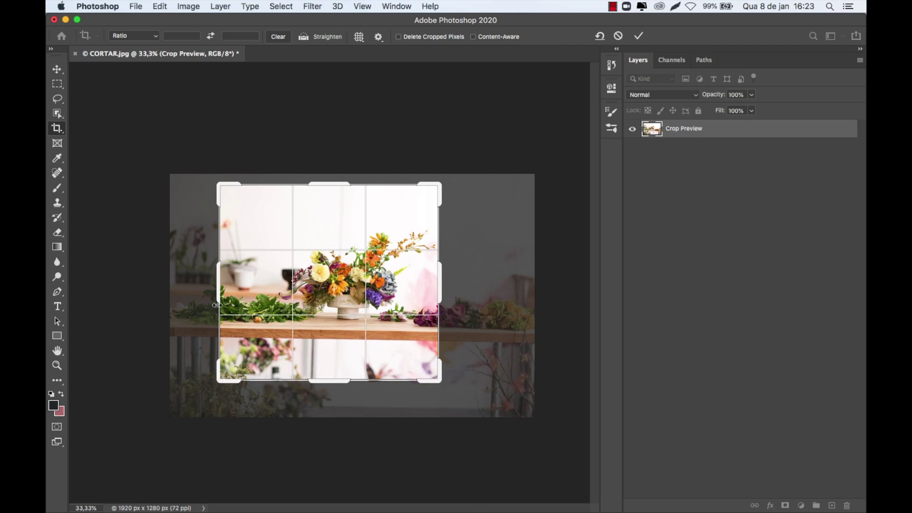
{"action": "left_click_drag", "start_coordinate": [219, 300], "coordinate": [244, 302]}
{"action": "mouse_move", "coordinate": [302, 298]}
{"action": "left_mouse_down"}
{"action": "mouse_move", "coordinate": [308, 302]}
{"action": "mouse_move", "coordinate": [293, 301]}
{"action": "left_mouse_up"}
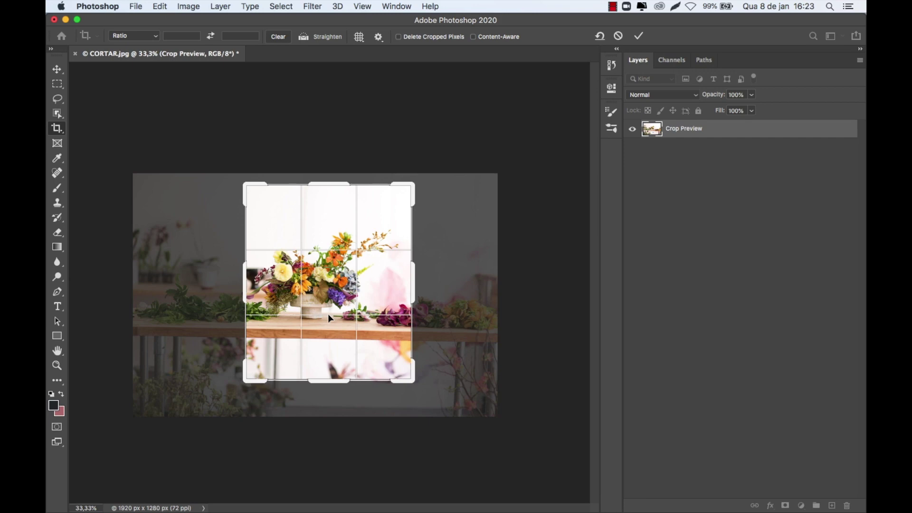
{"action": "key", "text": "Return"}
{"action": "key", "text": "super+0"}
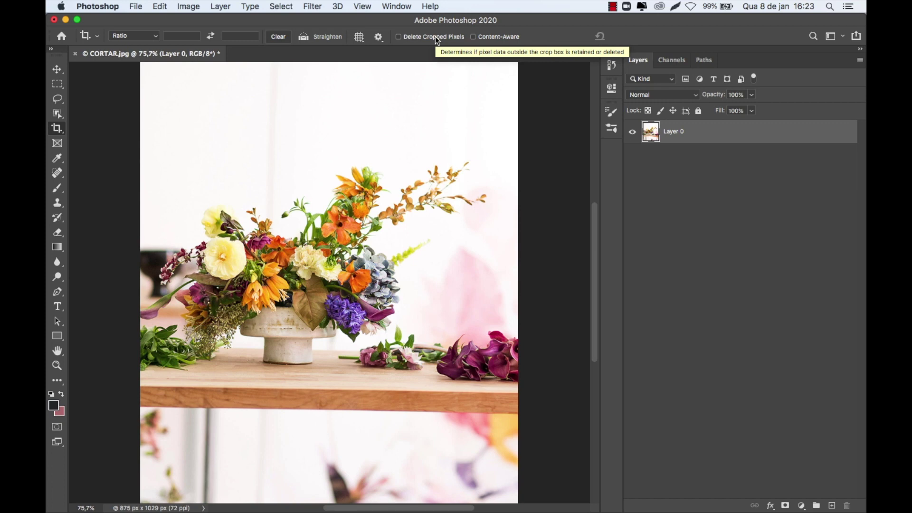
Reopen the crop, reposition the photo around the flower vase, and recrop it to about 913 × 896 px
{"action": "left_click", "coordinate": [52, 132]}
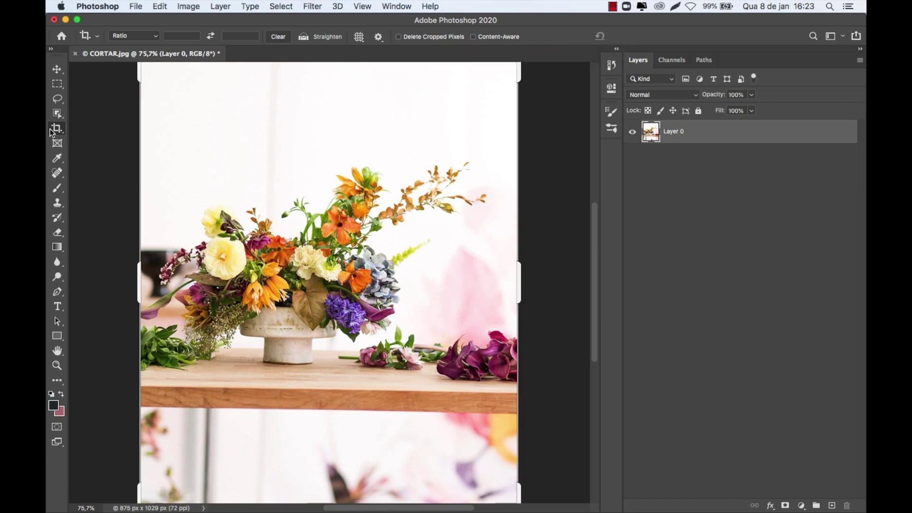
{"action": "left_click", "coordinate": [518, 283]}
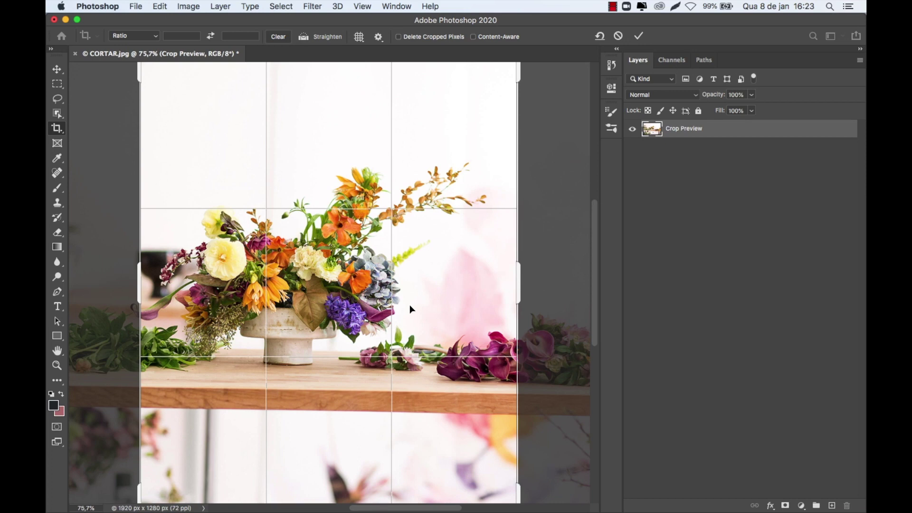
{"action": "right_click", "coordinate": [410, 300]}
{"action": "left_click", "coordinate": [404, 275]}
{"action": "left_click_drag", "start_coordinate": [361, 273], "coordinate": [322, 300]}
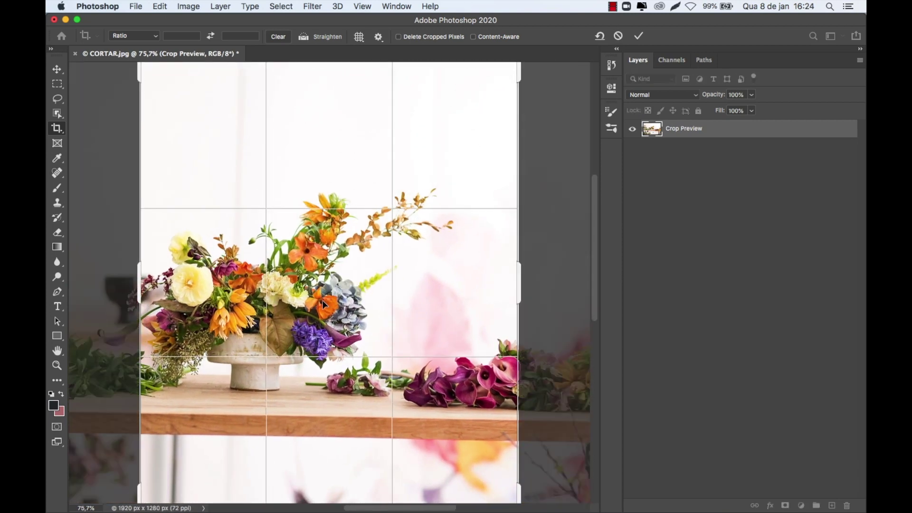
{"action": "left_click_drag", "start_coordinate": [519, 72], "coordinate": [534, 108]}
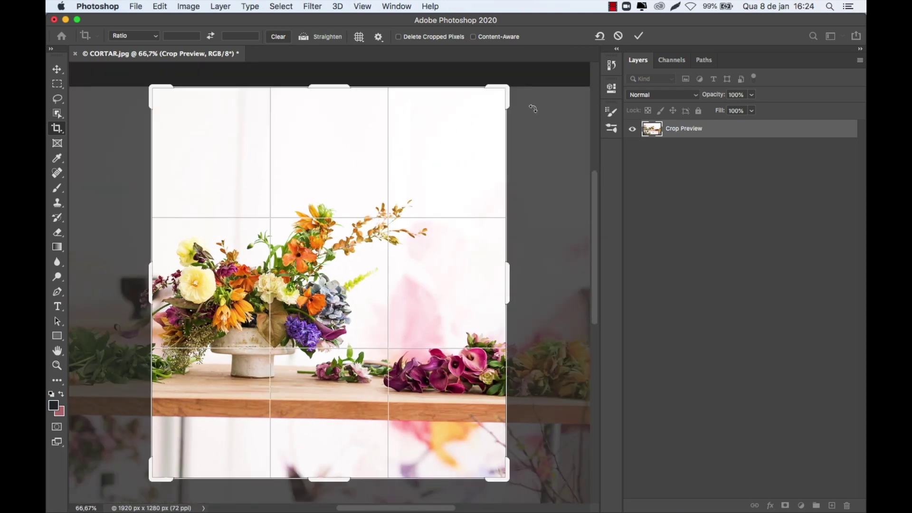
{"action": "left_click_drag", "start_coordinate": [508, 88], "coordinate": [472, 113]}
{"action": "mouse_move", "coordinate": [401, 226]}
{"action": "left_mouse_down"}
{"action": "mouse_move", "coordinate": [387, 227]}
{"action": "mouse_move", "coordinate": [419, 227]}
{"action": "mouse_move", "coordinate": [404, 230]}
{"action": "left_mouse_up"}
{"action": "left_click_drag", "start_coordinate": [188, 281], "coordinate": [156, 282]}
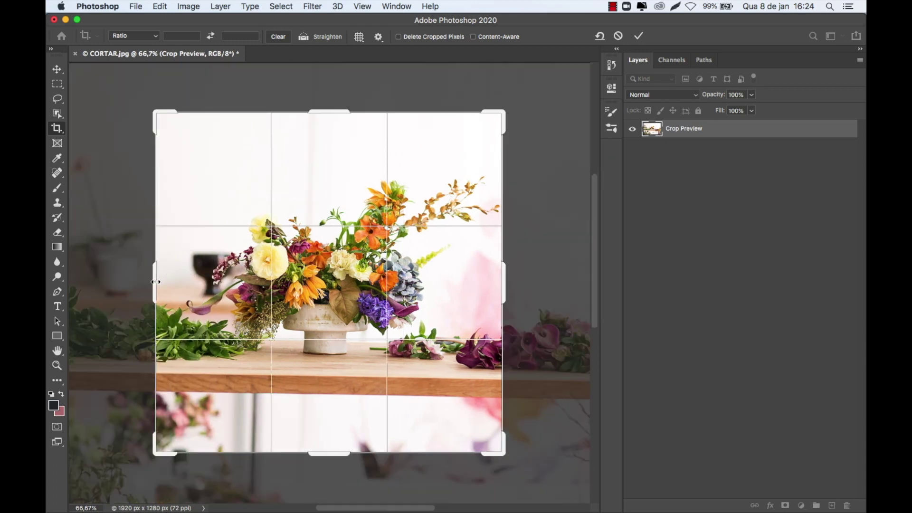
{"action": "key", "text": "Return"}
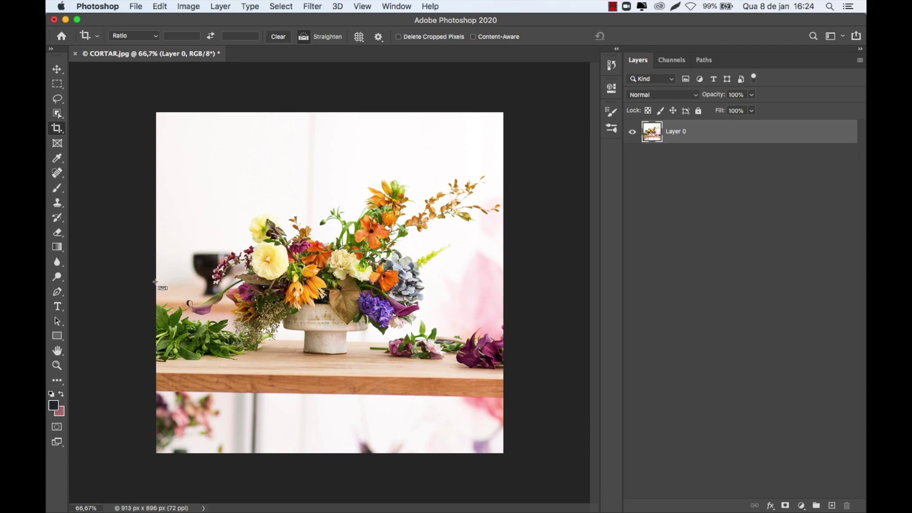
{"action": "key", "text": "super+0"}
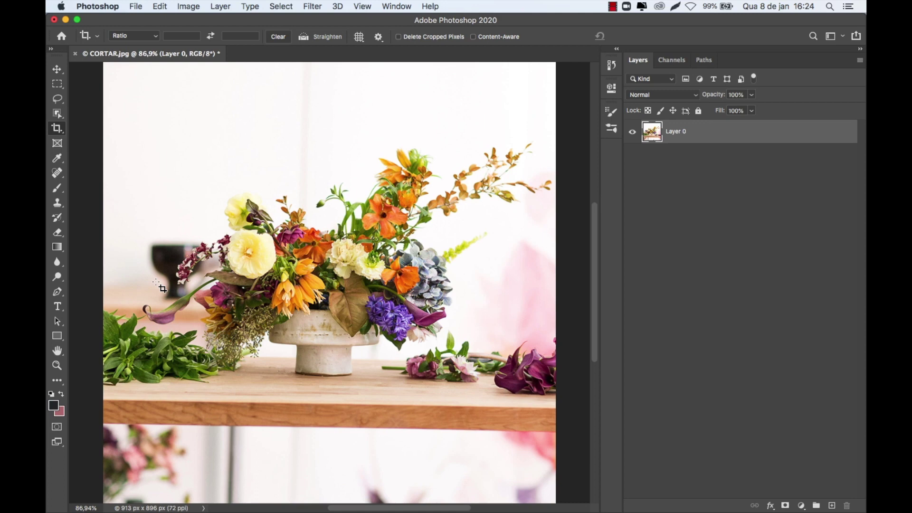
Reopen the crop of CORTAR.jpg and straighten the photo along the front edge of the wooden table
{"action": "left_click", "coordinate": [59, 133]}
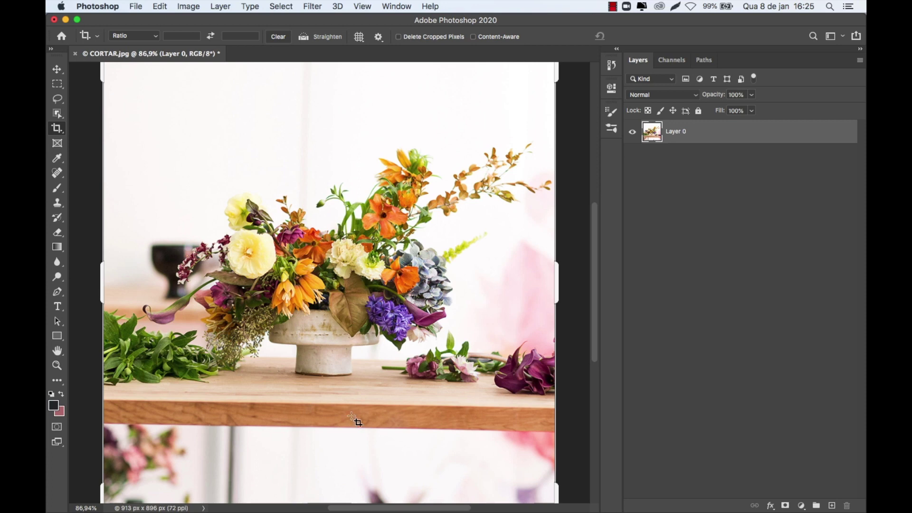
{"action": "left_click", "coordinate": [555, 282]}
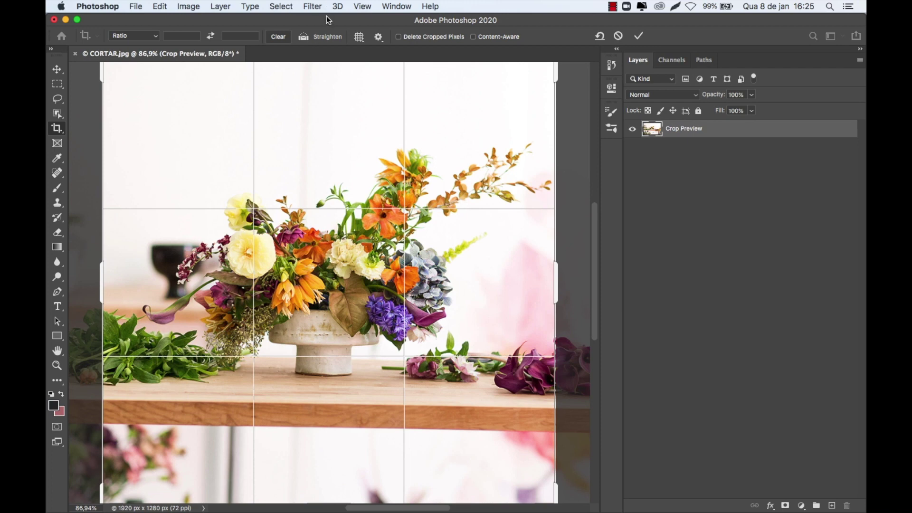
{"action": "left_click", "coordinate": [305, 40]}
{"action": "left_click_drag", "start_coordinate": [106, 403], "coordinate": [545, 409]}
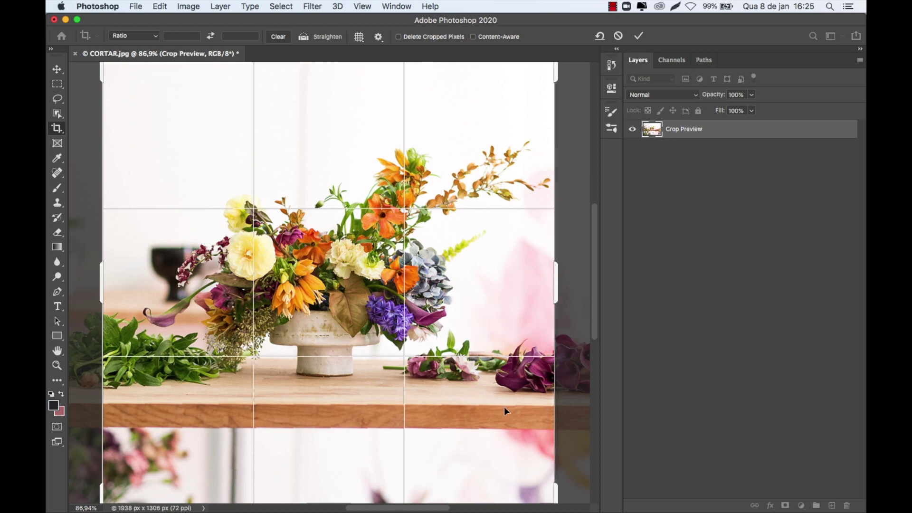
Reposition the straightened photo vertically around the flower vase and apply the crop at 913 × 896 px
{"action": "left_click_drag", "start_coordinate": [338, 343], "coordinate": [341, 286]}
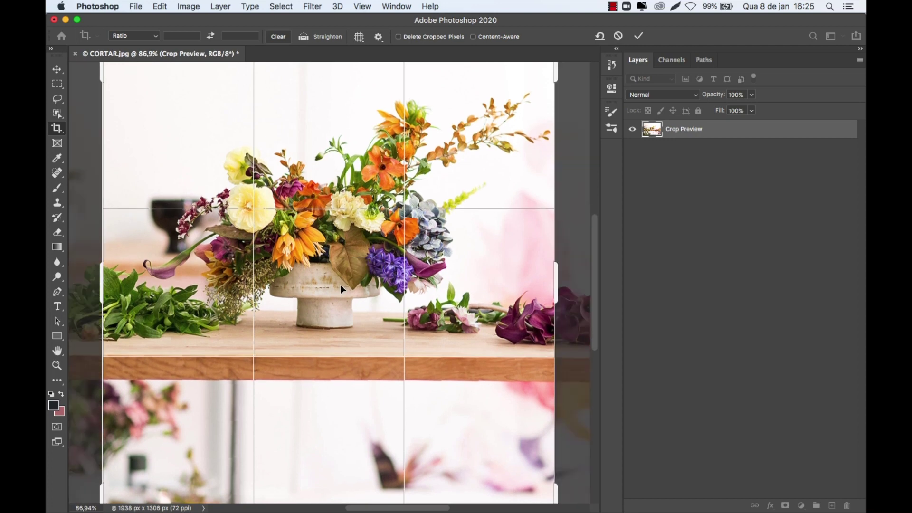
{"action": "key", "text": "super+minus"}
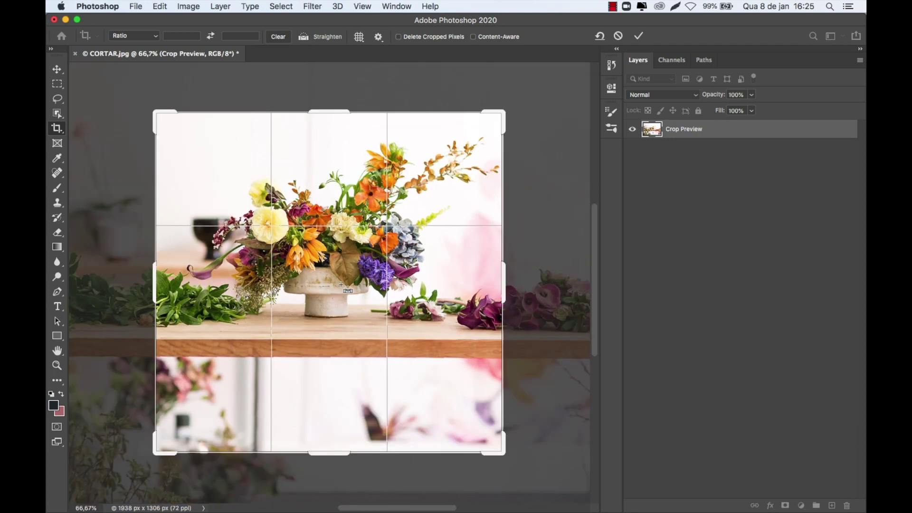
{"action": "left_click_drag", "start_coordinate": [344, 298], "coordinate": [344, 323]}
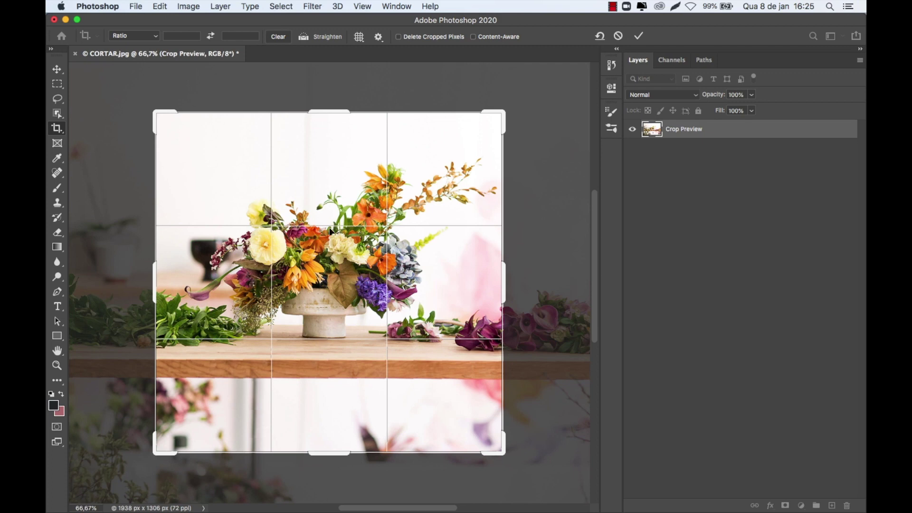
{"action": "key", "text": "Return"}
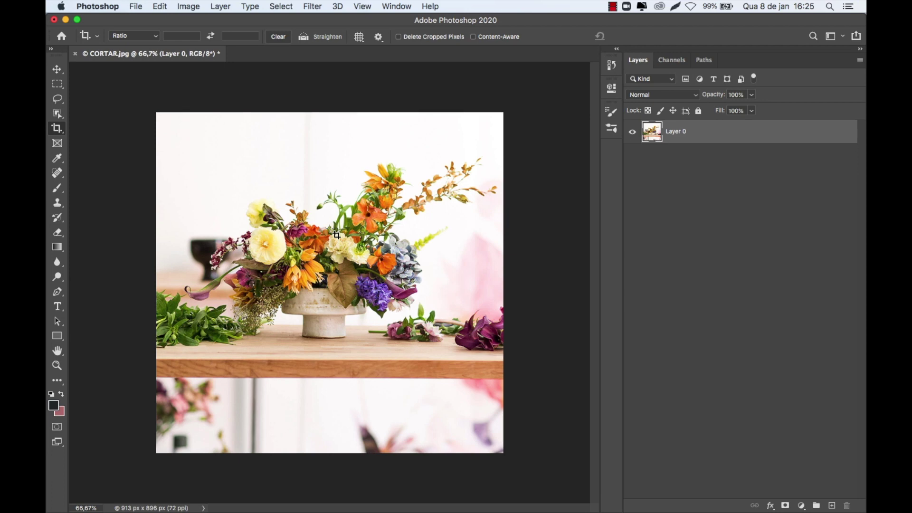
Open Save As for the cropped image and review the available file formats, keeping the Photoshop format
{"action": "left_click", "coordinate": [138, 7]}
{"action": "left_click", "coordinate": [140, 10]}
{"action": "left_click", "coordinate": [136, 6]}
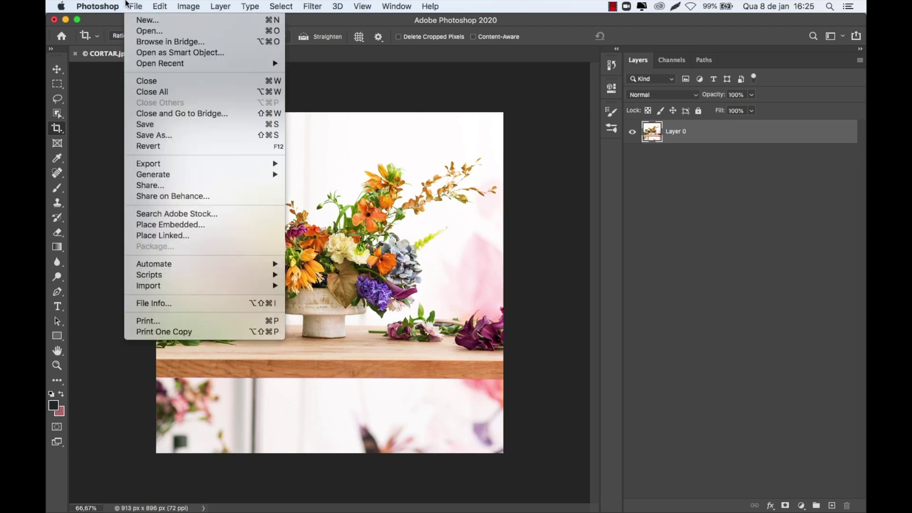
{"action": "left_click", "coordinate": [181, 132]}
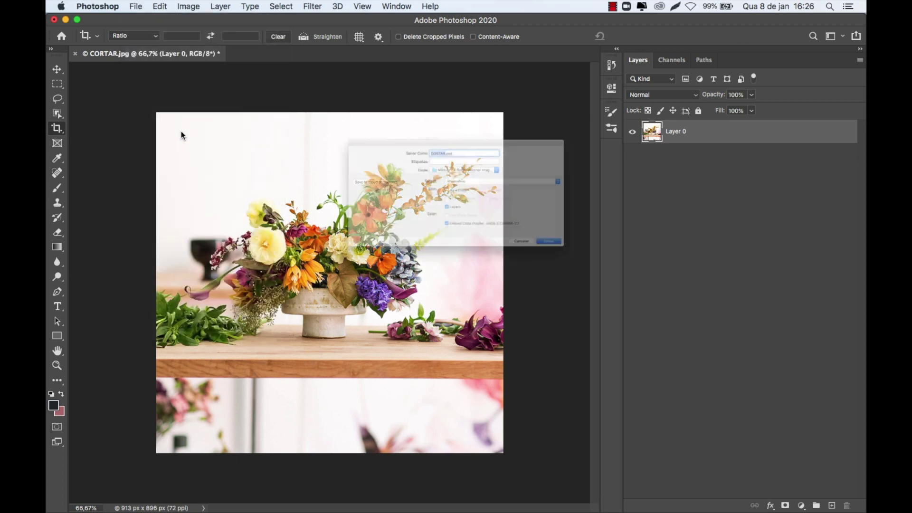
{"action": "left_click", "coordinate": [465, 170]}
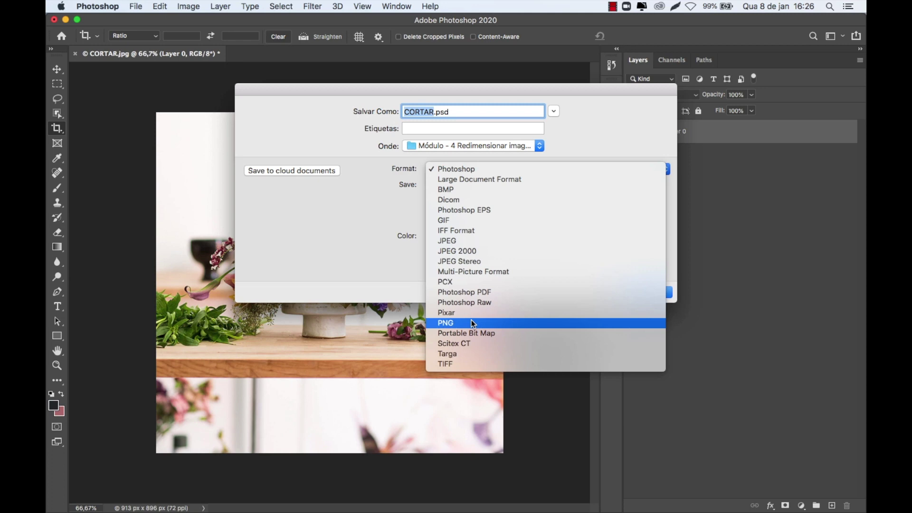
{"action": "left_click", "coordinate": [355, 251]}
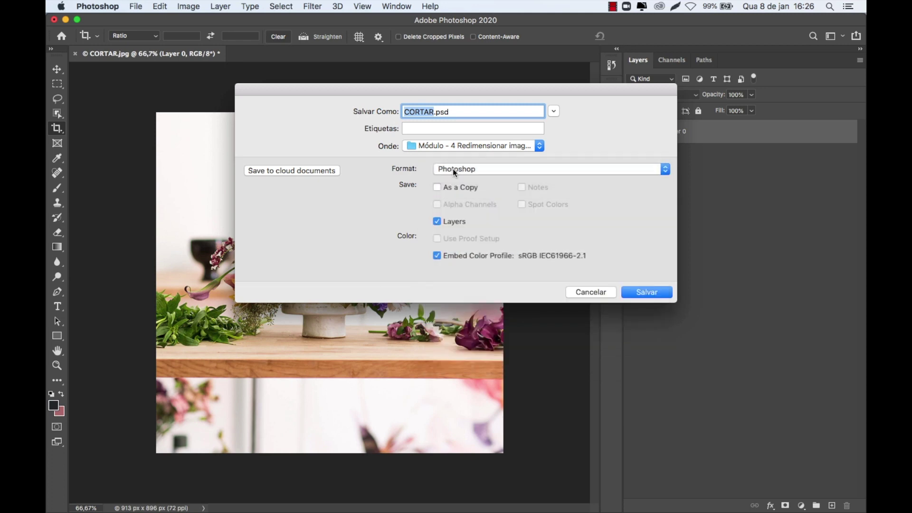